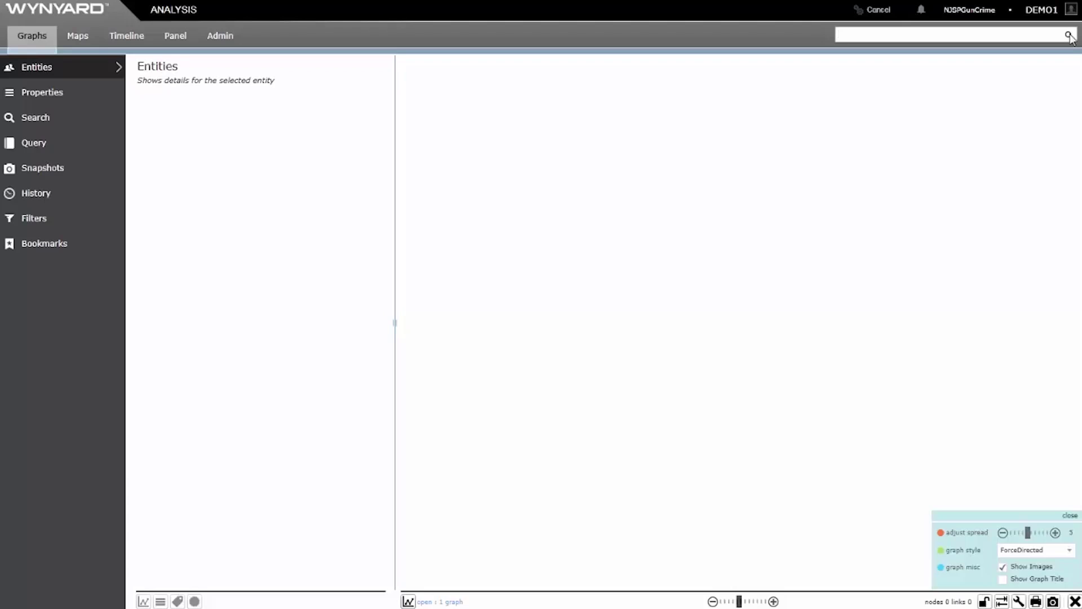
left_click(1069, 36)
left_click(888, 36)
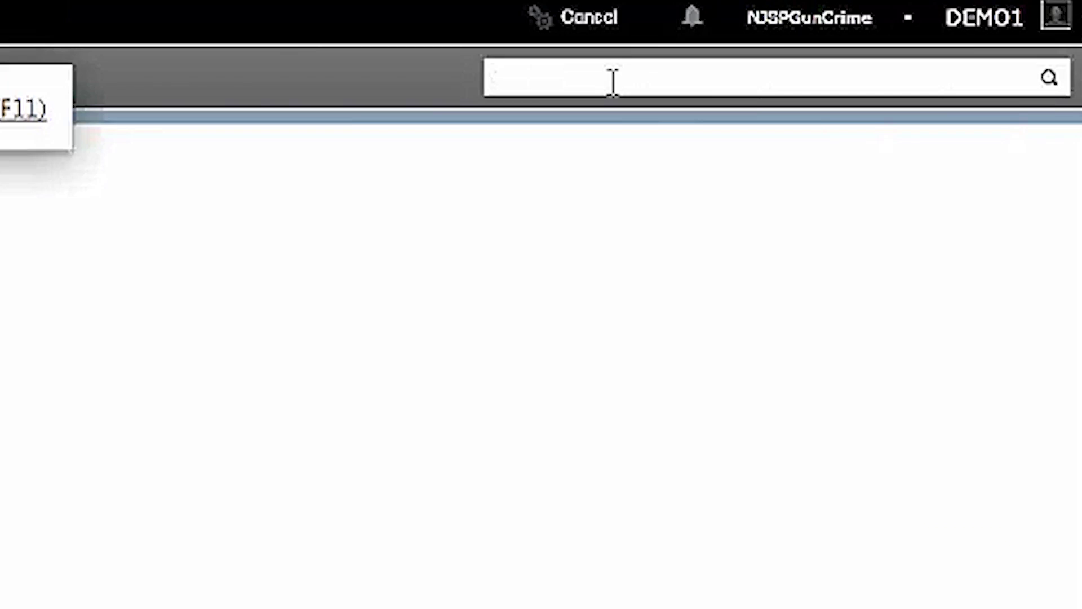
type("33")
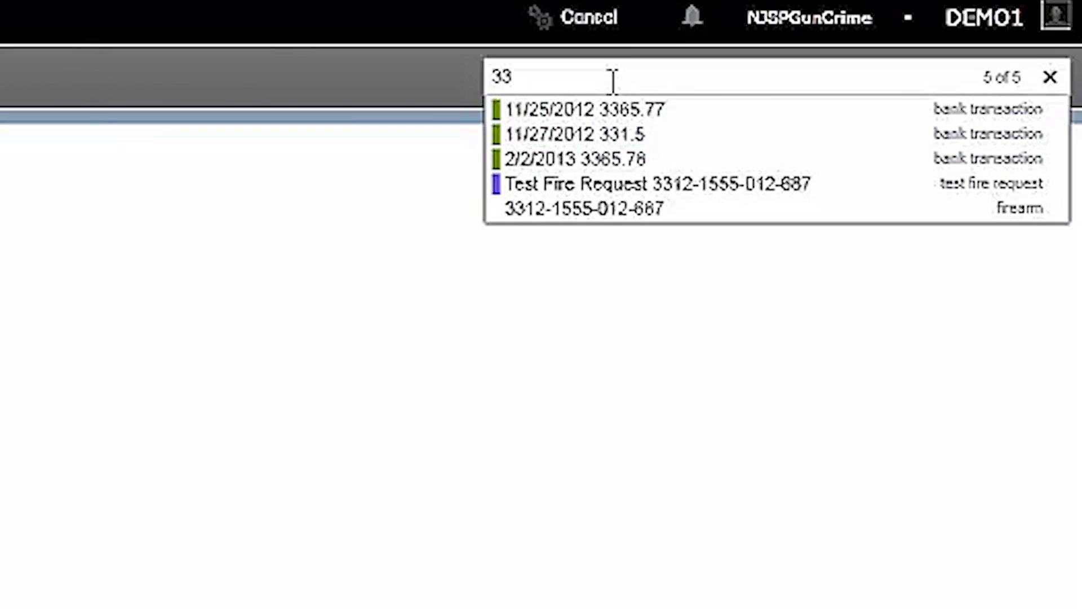
type("2")
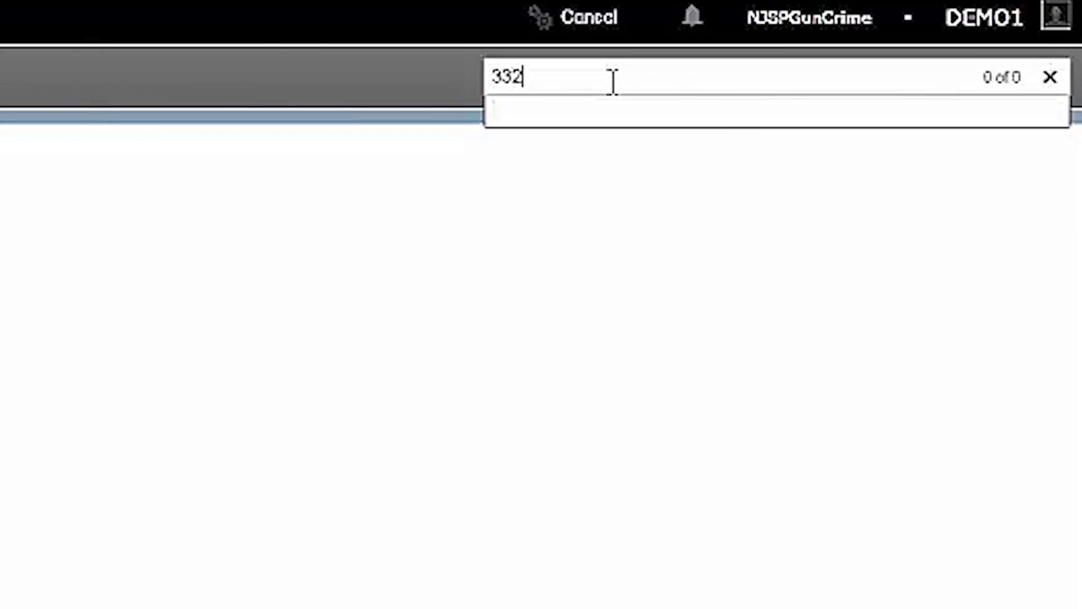
key("BackSpace")
type("12")
left_click(597, 134)
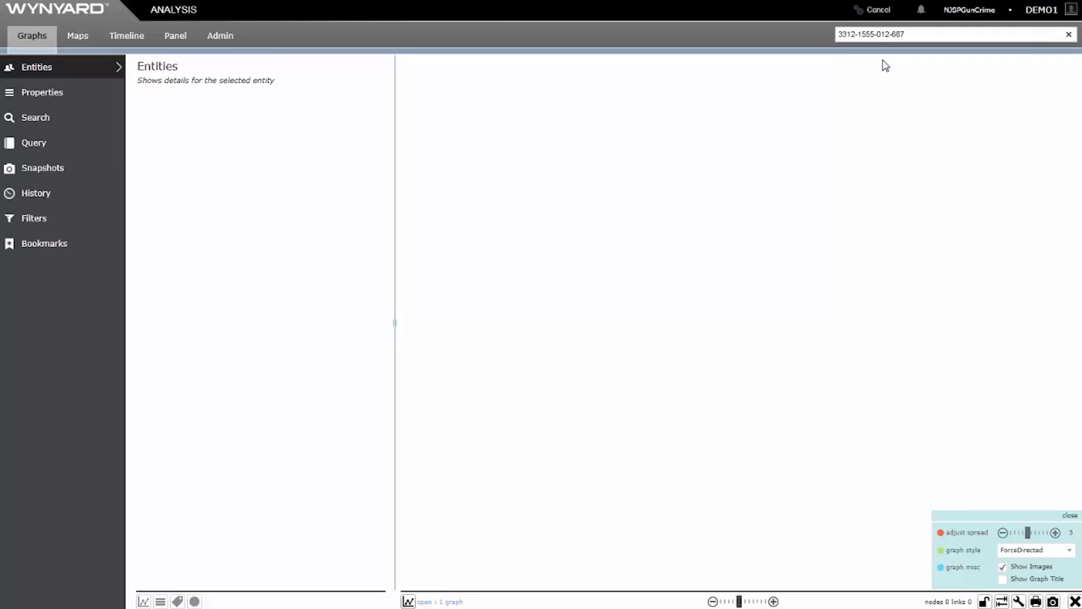
left_click(699, 324)
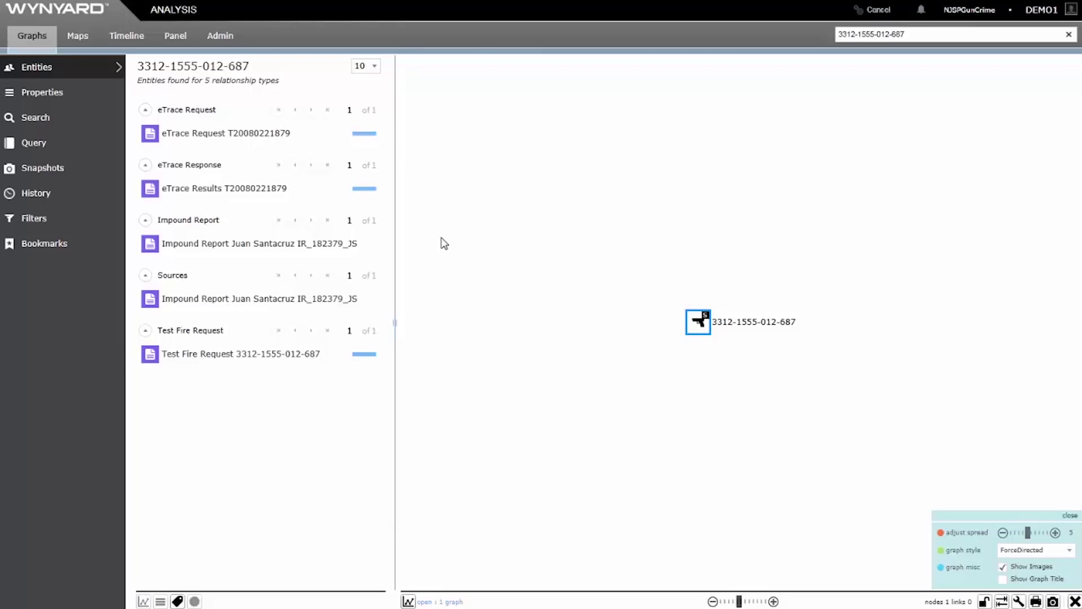
Run the firearm's Nibin & E-Trace query to trace it to the homicide report
mouse_move(704, 322)
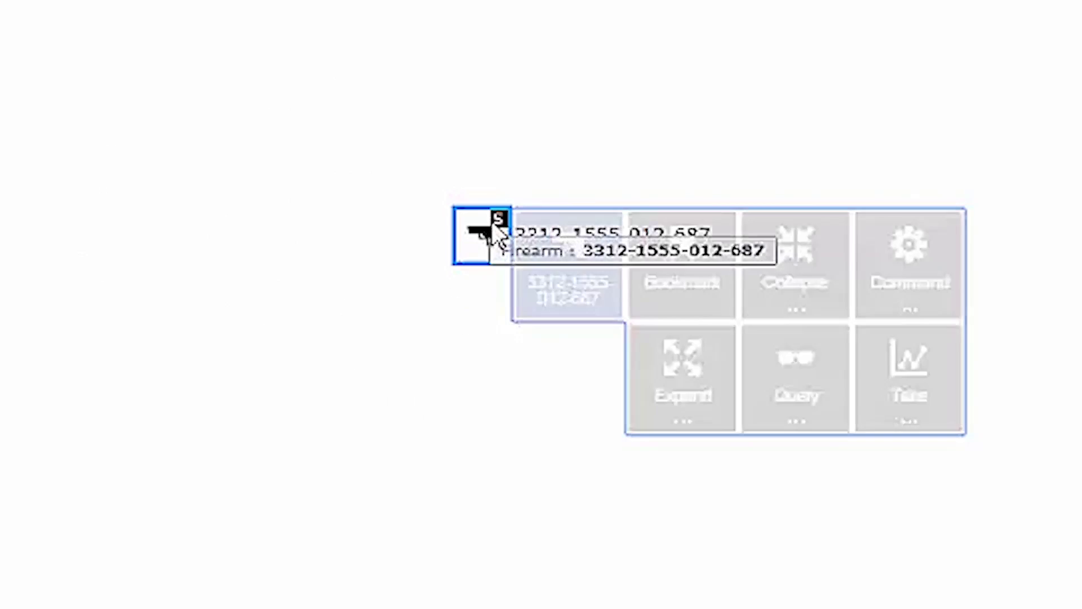
left_click(773, 364)
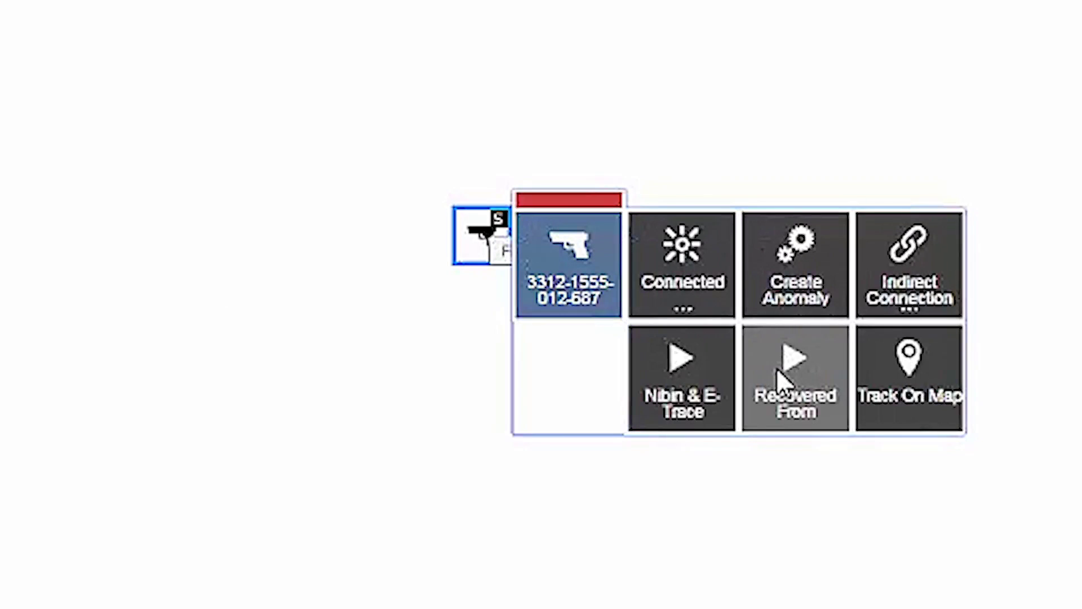
left_click(691, 363)
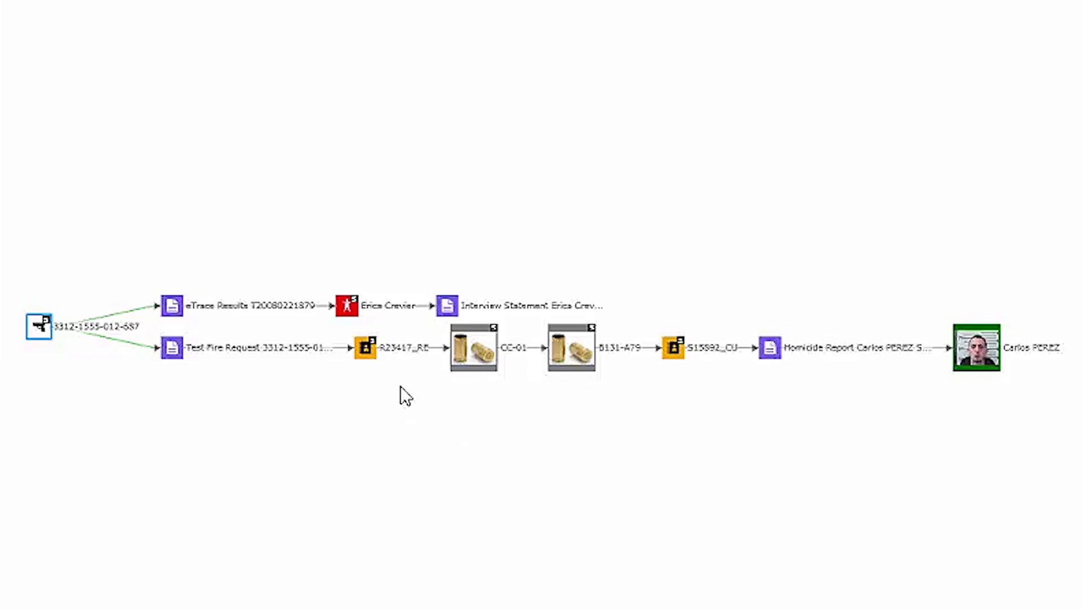
Expand arrest report R23417_RE to its source reports
left_click(367, 347)
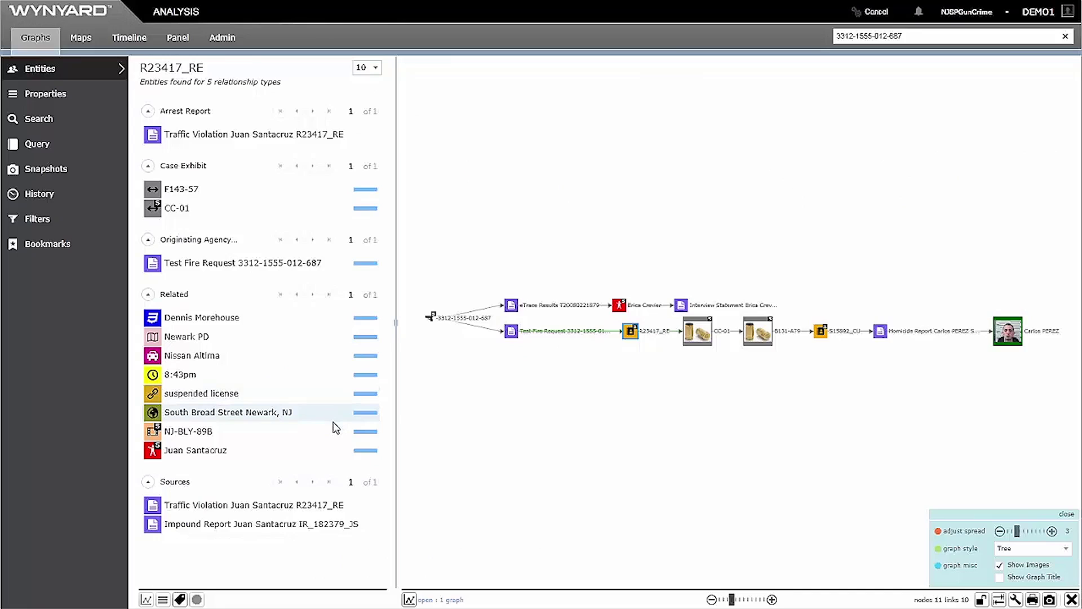
left_click(637, 335)
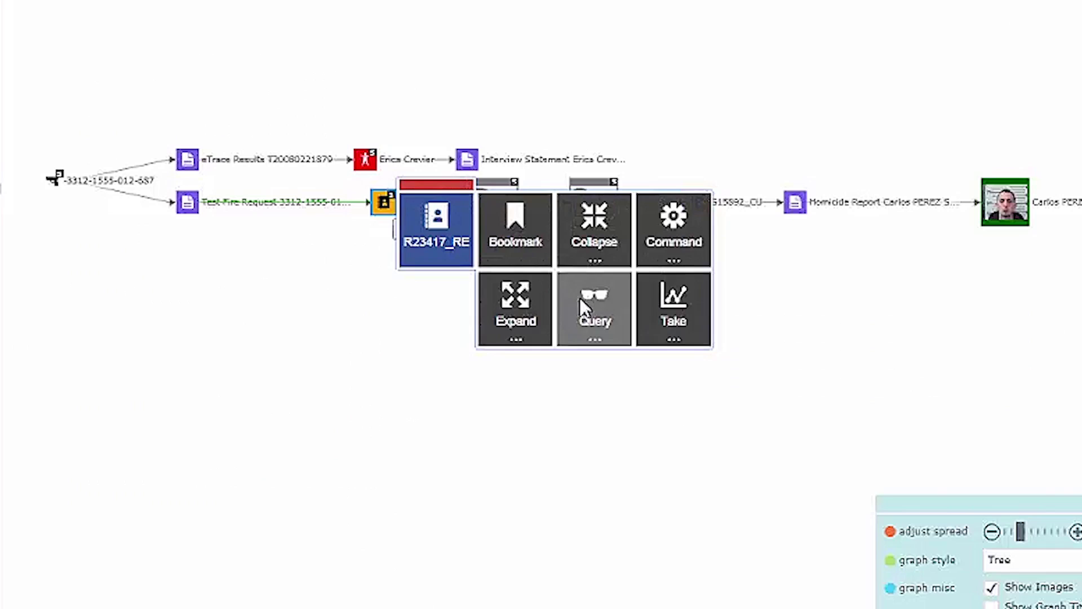
left_click(532, 294)
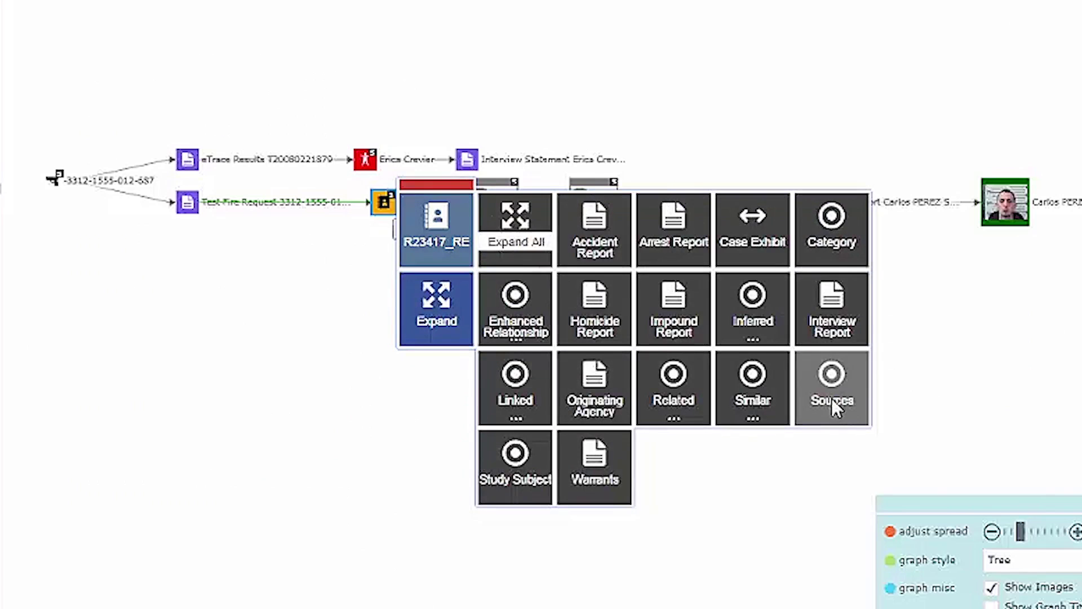
left_click(840, 420)
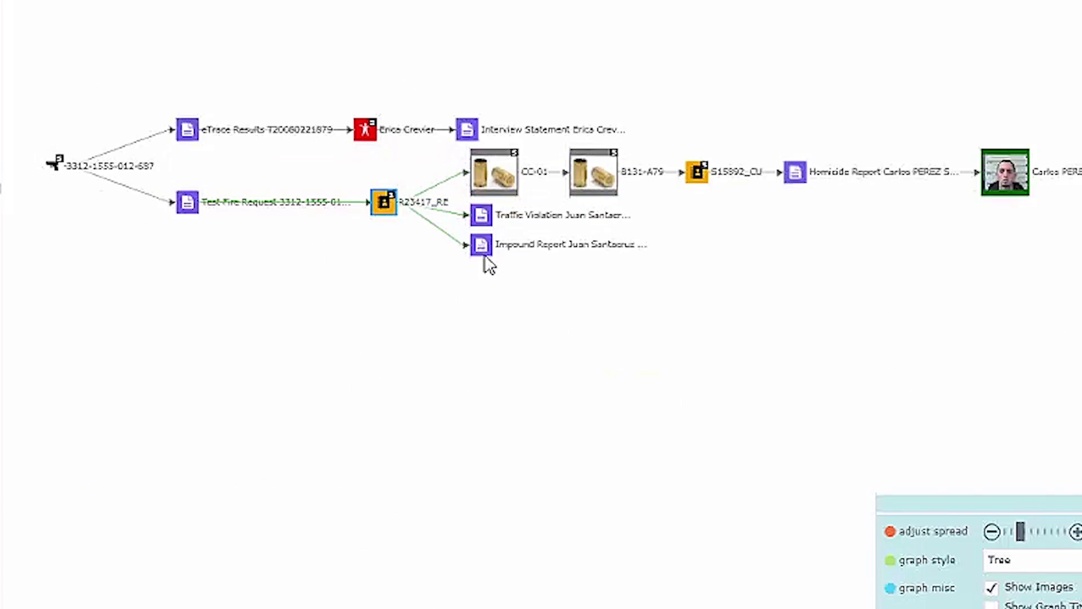
Add the Impound Report's person of interest to the graph as a node
left_click(691, 361)
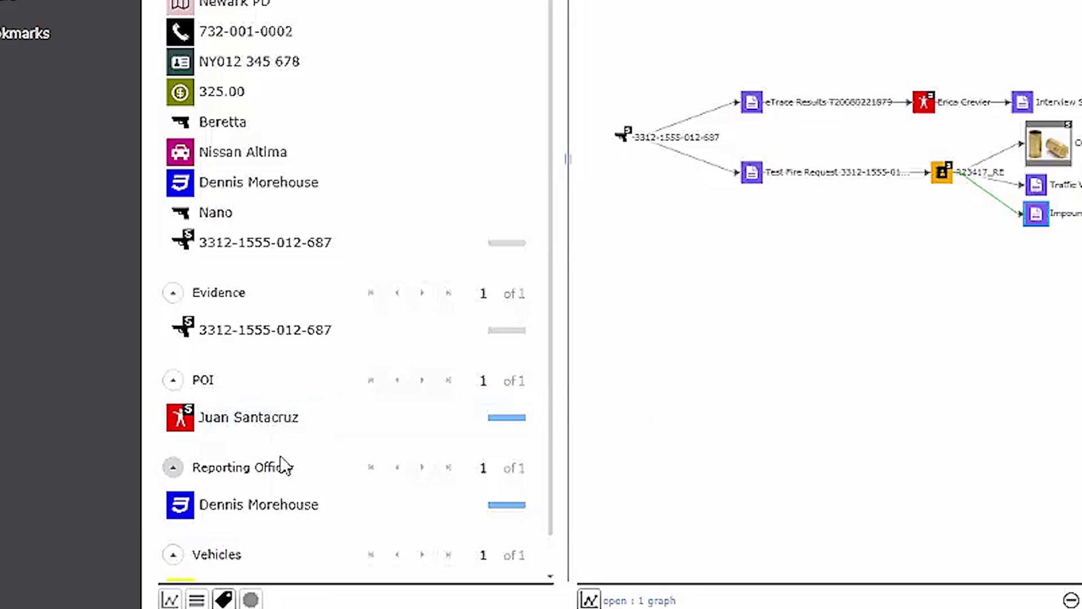
left_click_drag(186, 420, 719, 329)
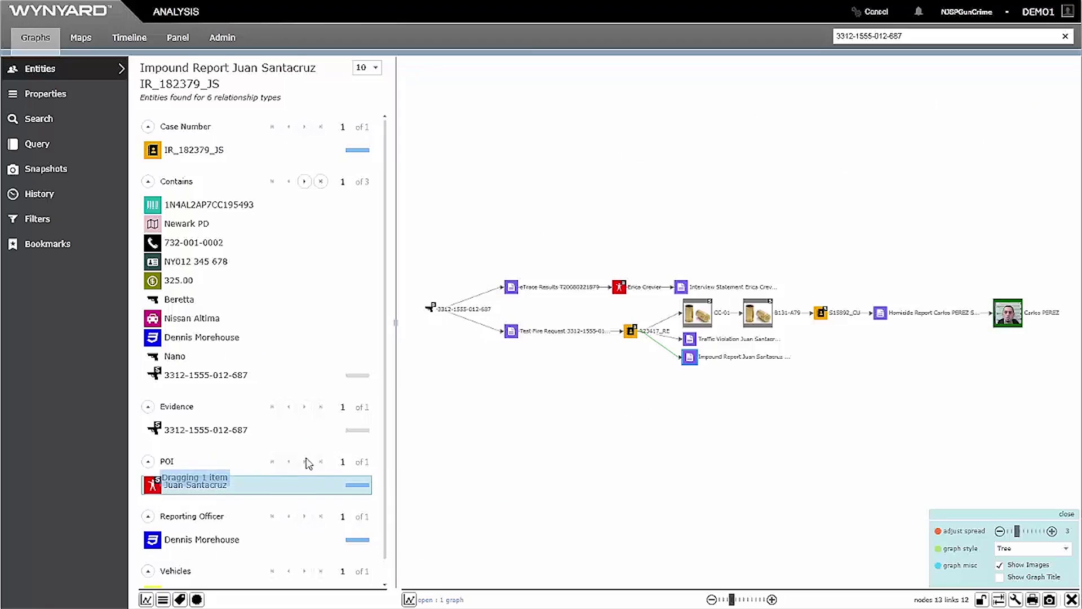
left_click_drag(489, 429, 484, 429)
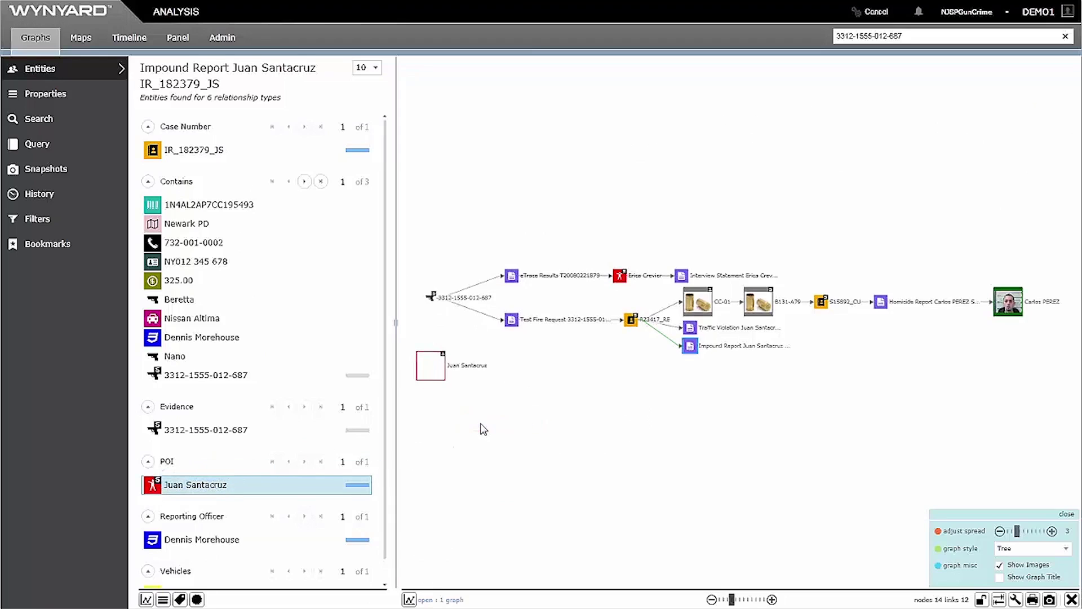
View the person of interest's photo and properties, then their 15 relationship types
left_click(433, 369)
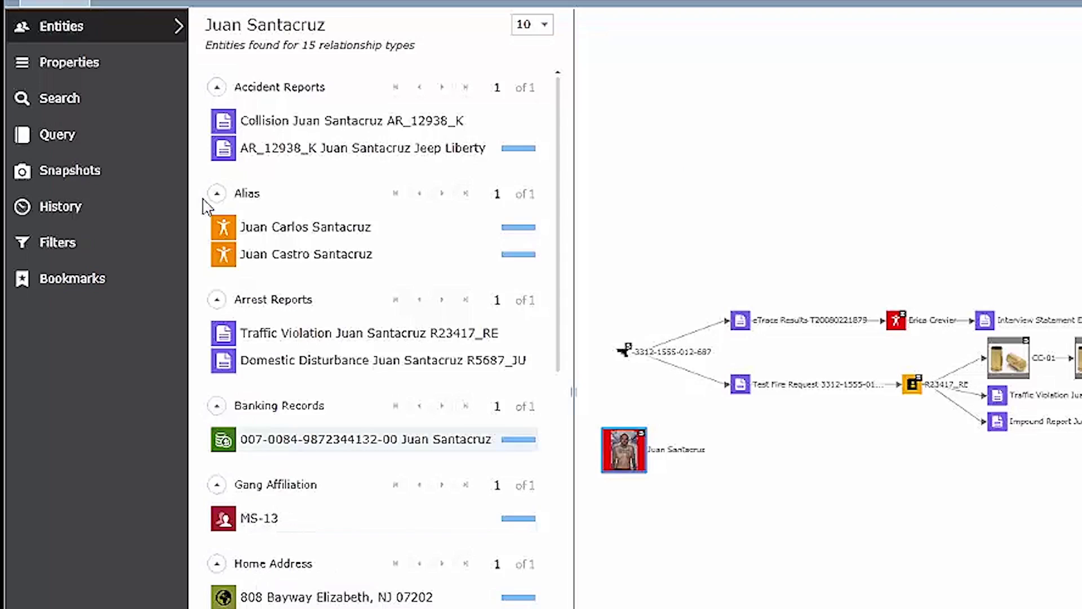
left_click(116, 65)
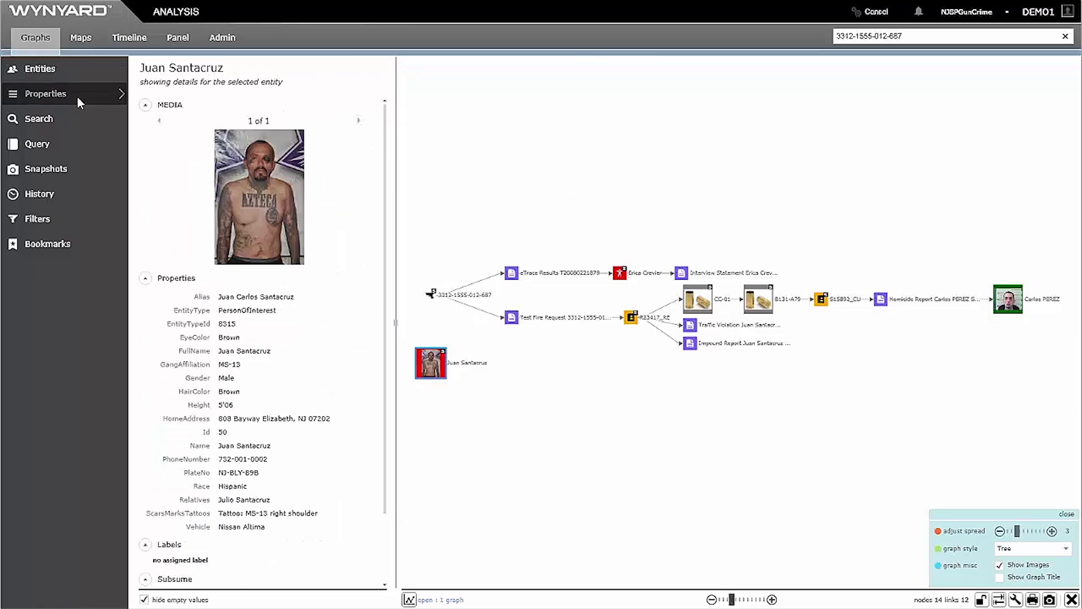
left_click(39, 70)
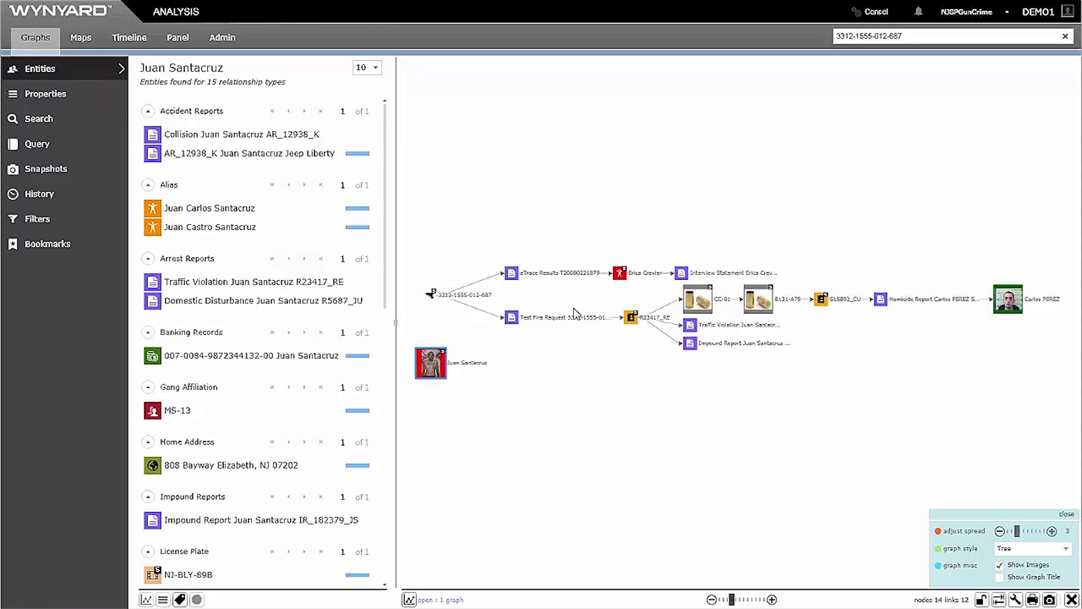
Append the boyfriend named in the Interview Statement to the current graph
left_click(512, 274)
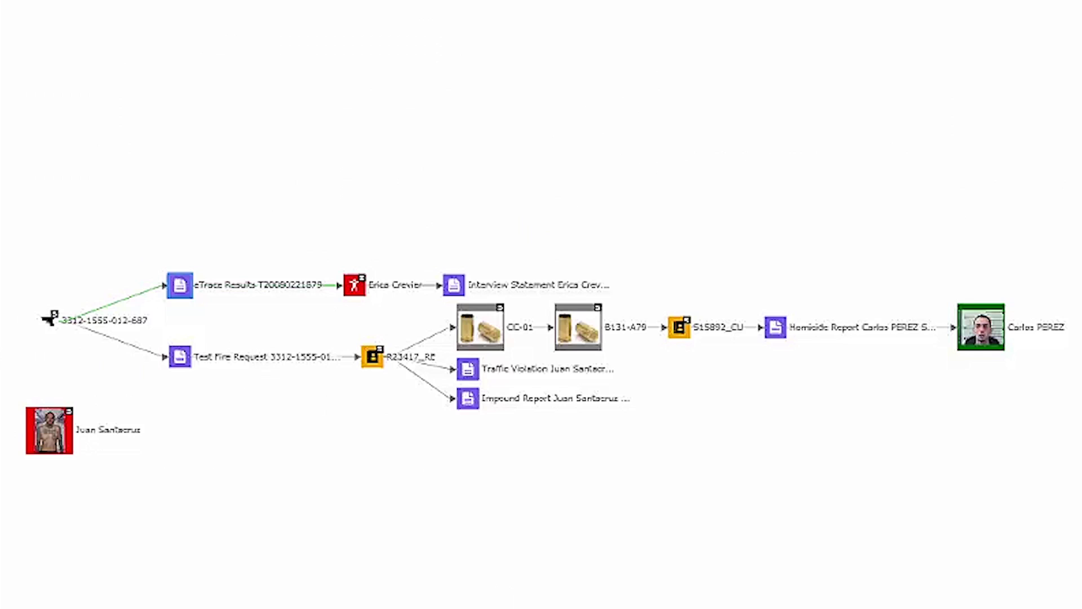
left_click(451, 287)
double_click(452, 286)
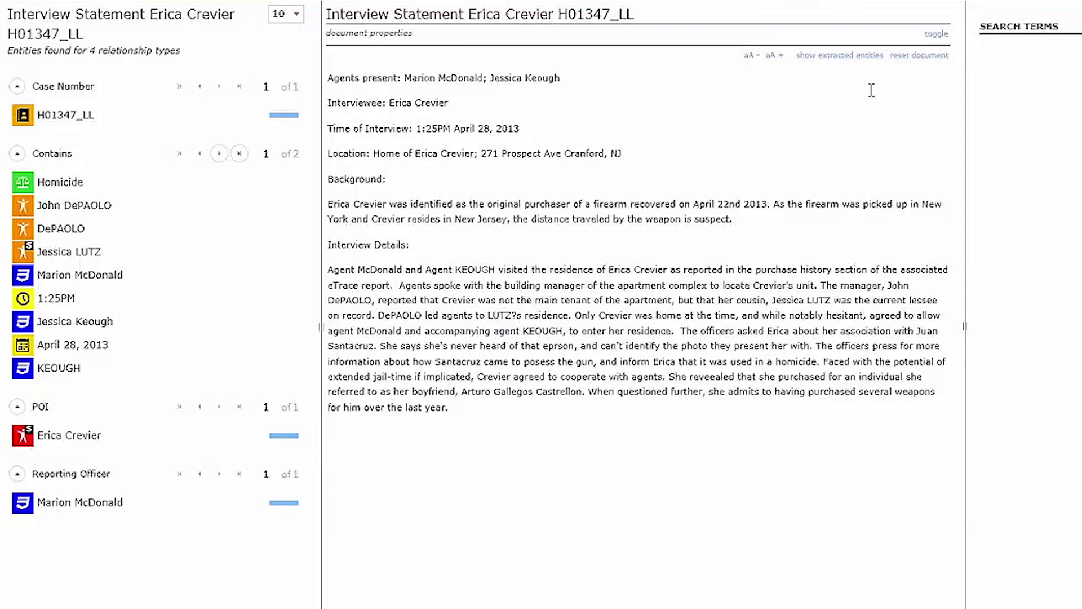
left_click(843, 56)
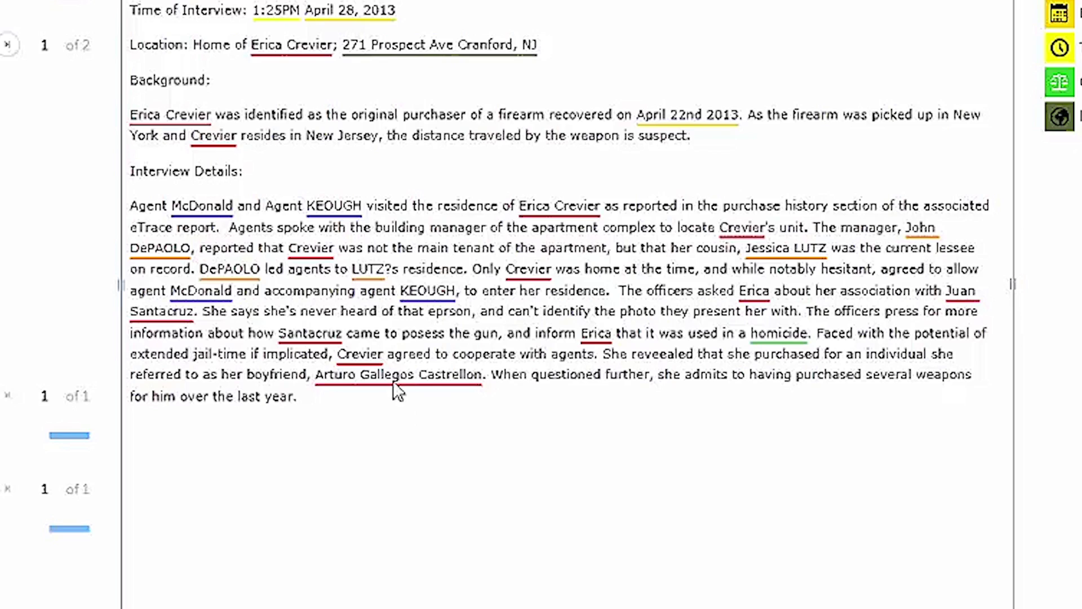
left_click(395, 374)
left_click(496, 463)
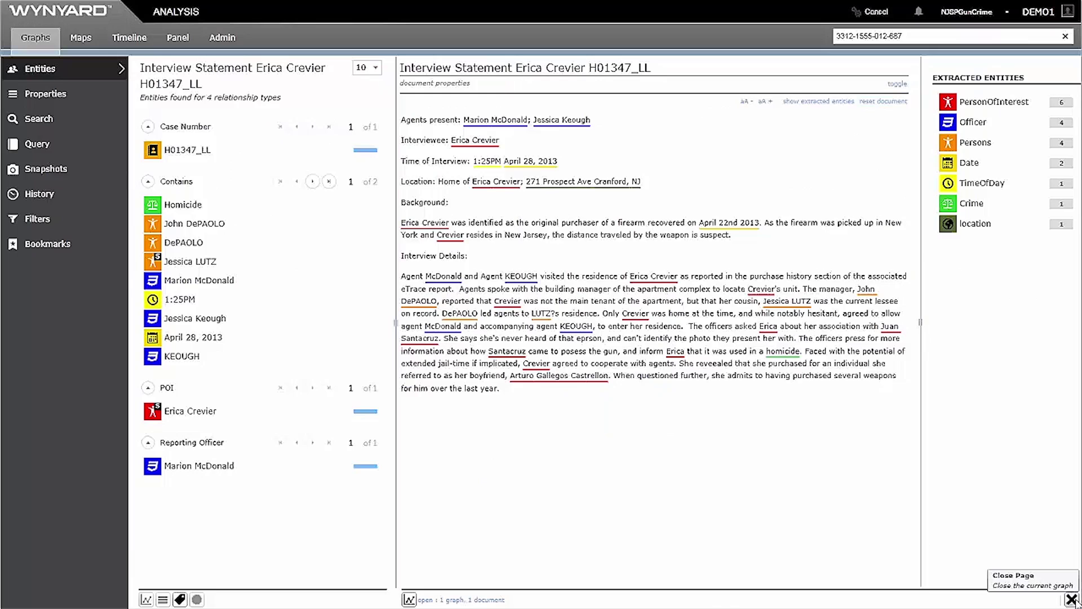
Link the first person of interest to the boyfriend with a Common Contact query
left_click(1071, 600)
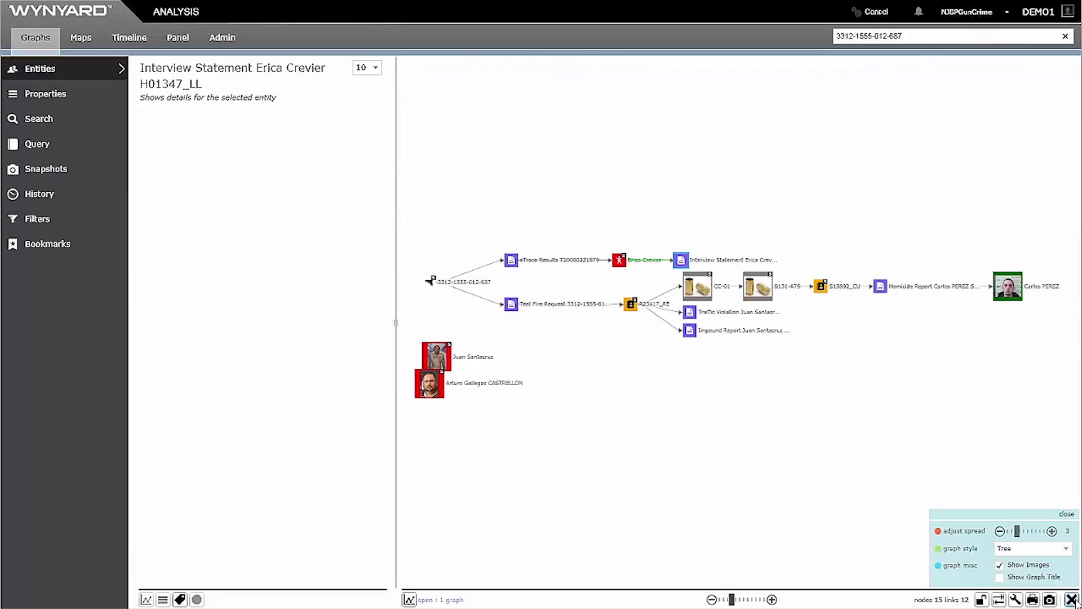
left_click_drag(426, 393, 433, 413)
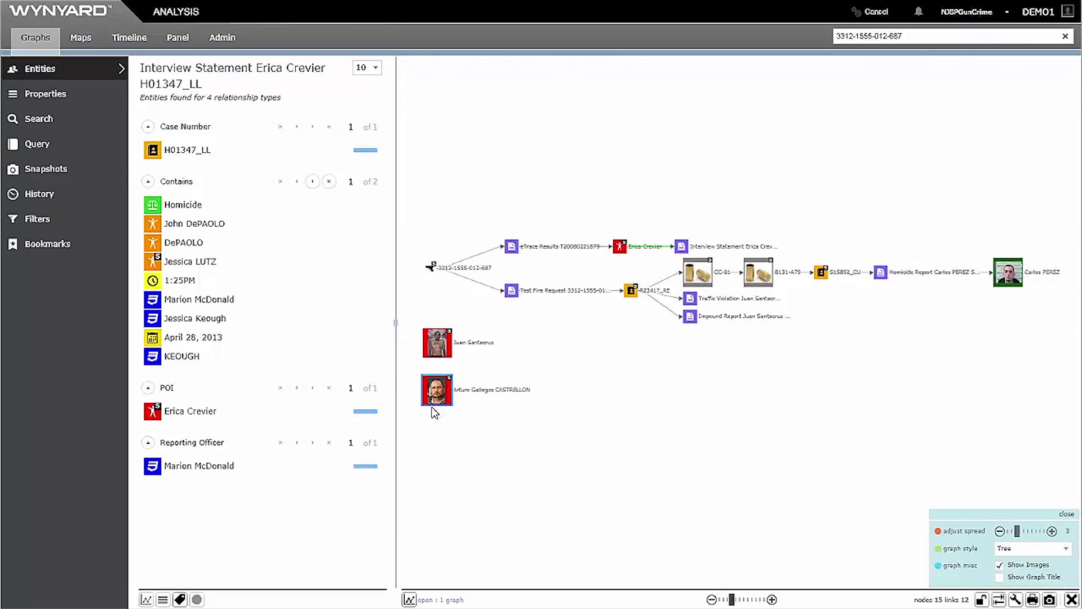
left_click(438, 347)
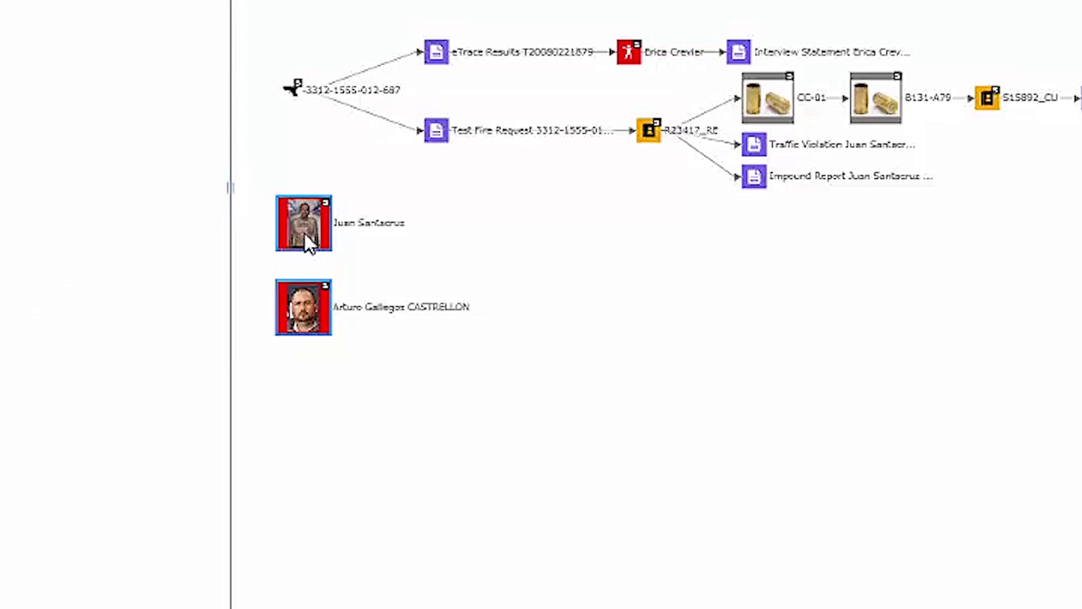
right_click(304, 233)
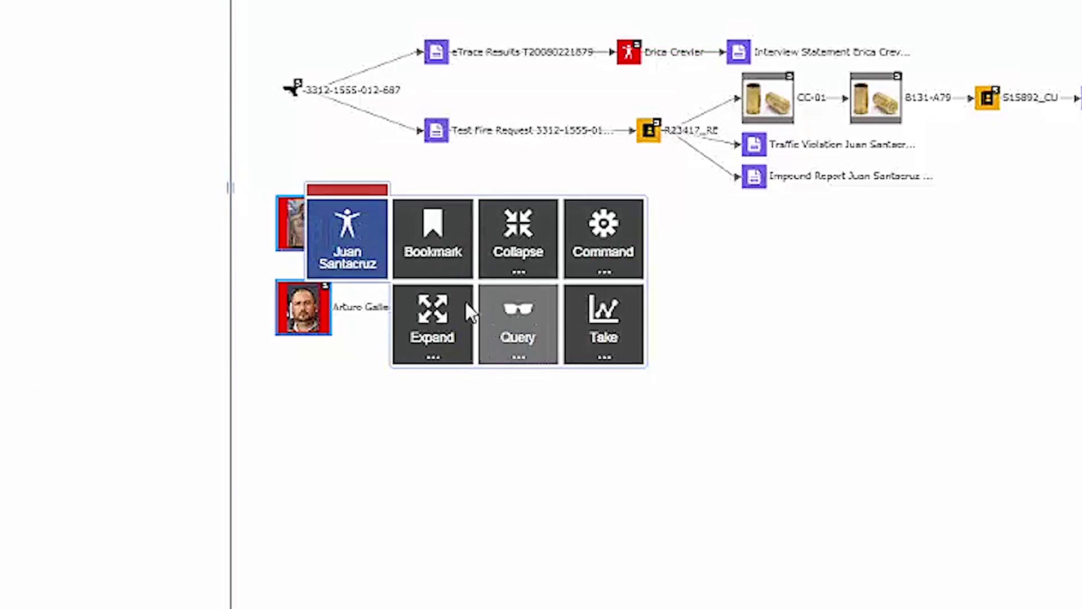
left_click(496, 324)
left_click(423, 241)
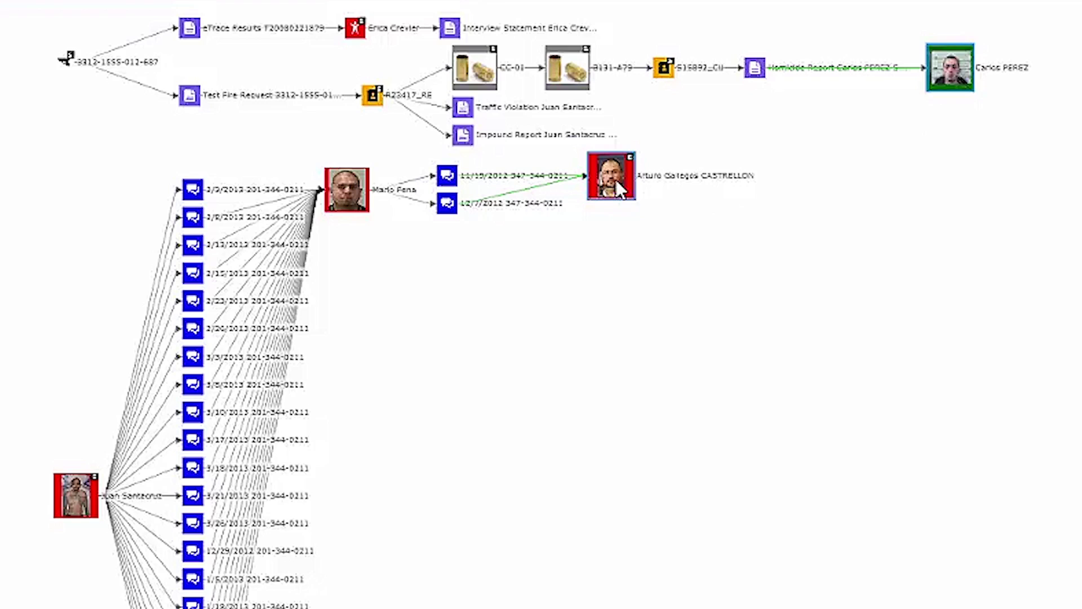
Query the boyfriend's Relation To Victim
left_click(616, 178)
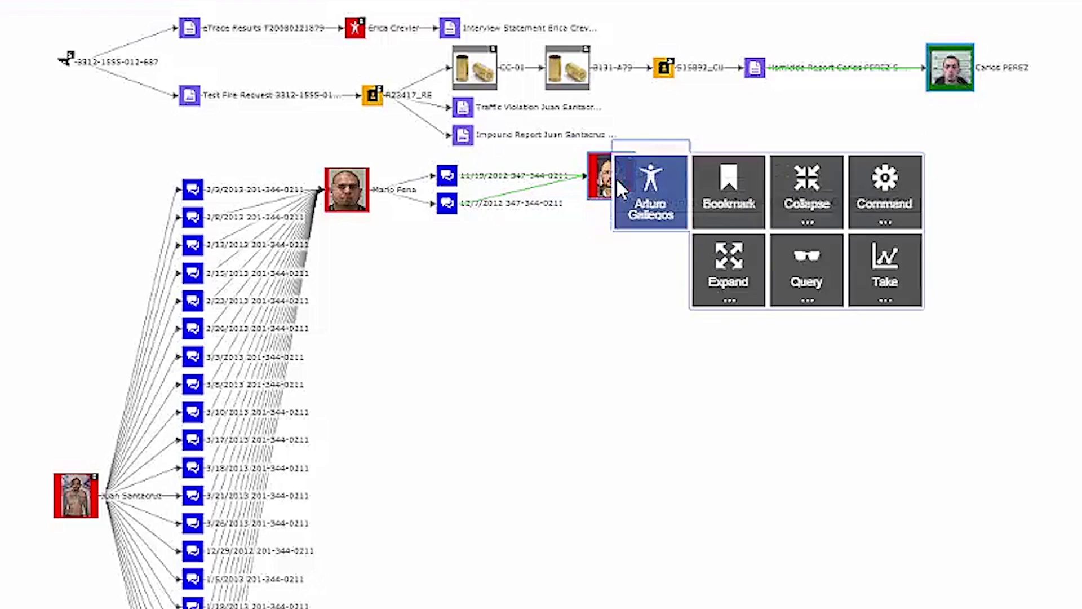
left_click(812, 276)
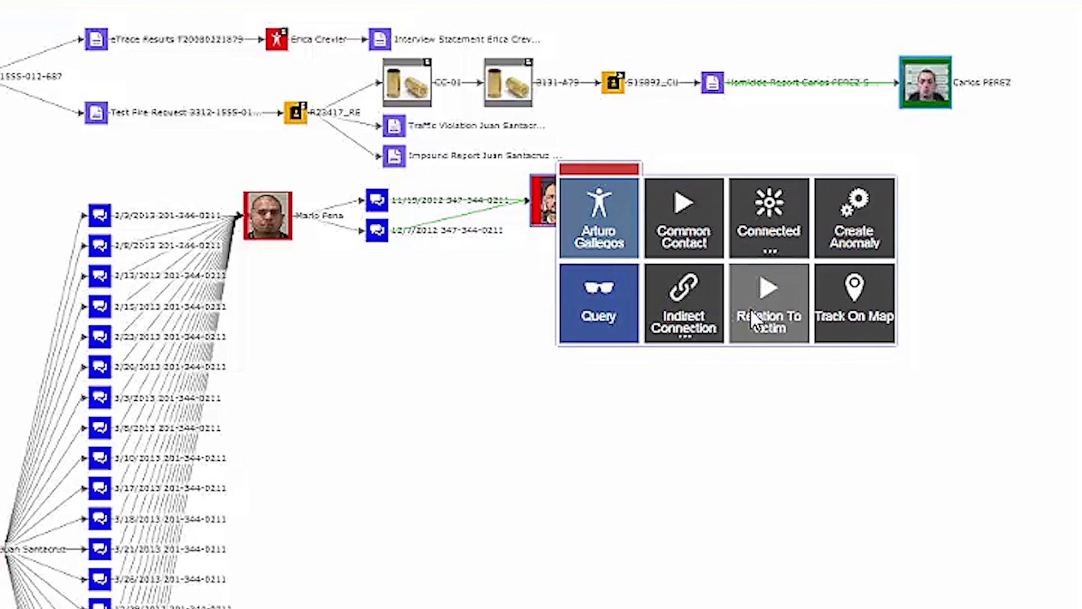
left_click(759, 317)
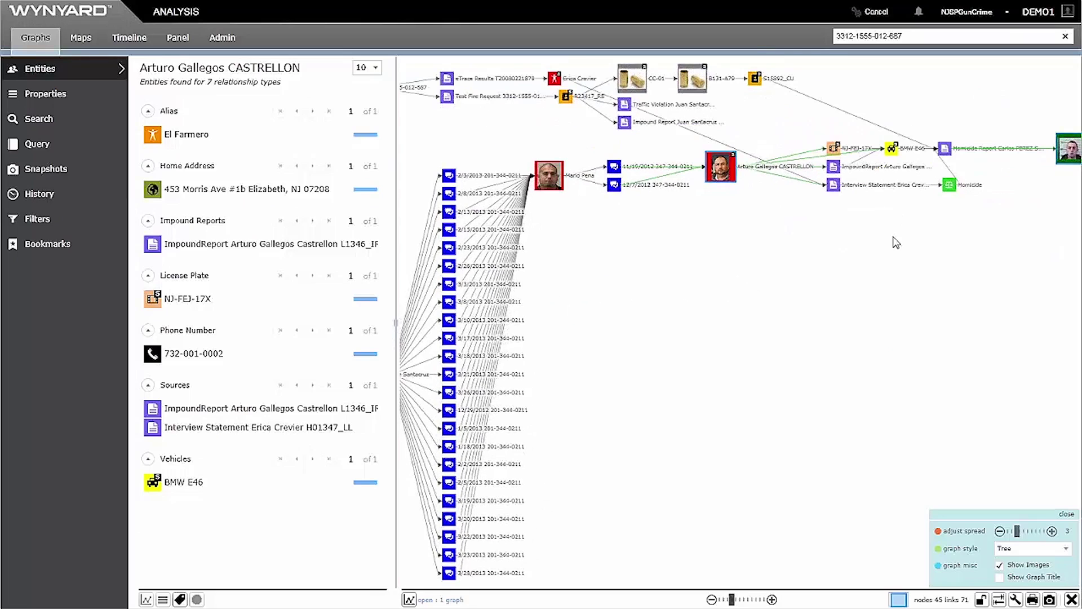
Zoom into the chain and select the ImpoundReport and NJ-FEJ-17X plate nodes
scroll(905, 229, "up", 3)
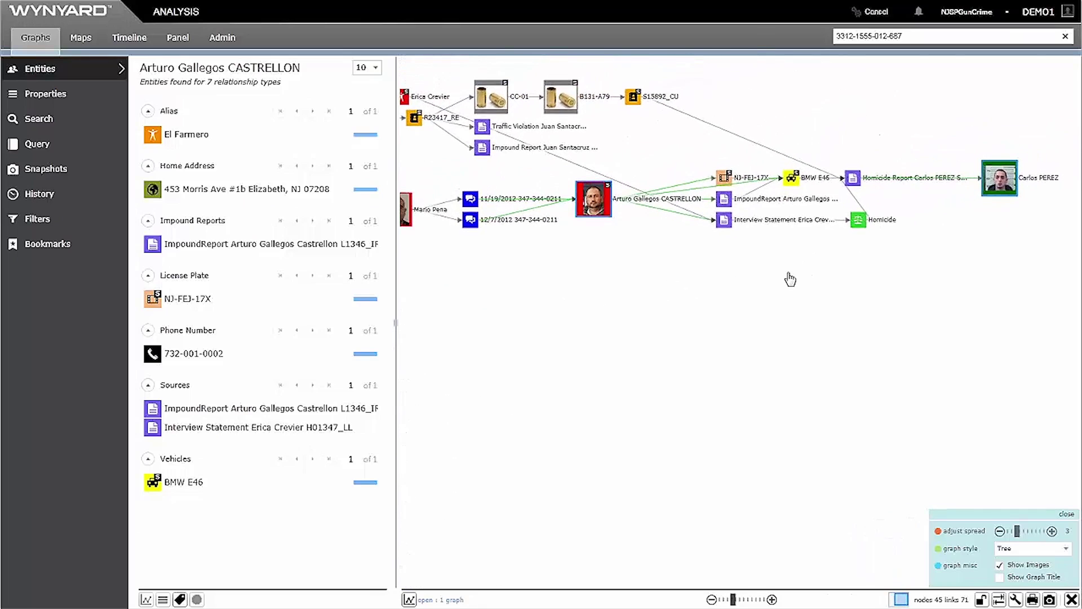
left_click(723, 203)
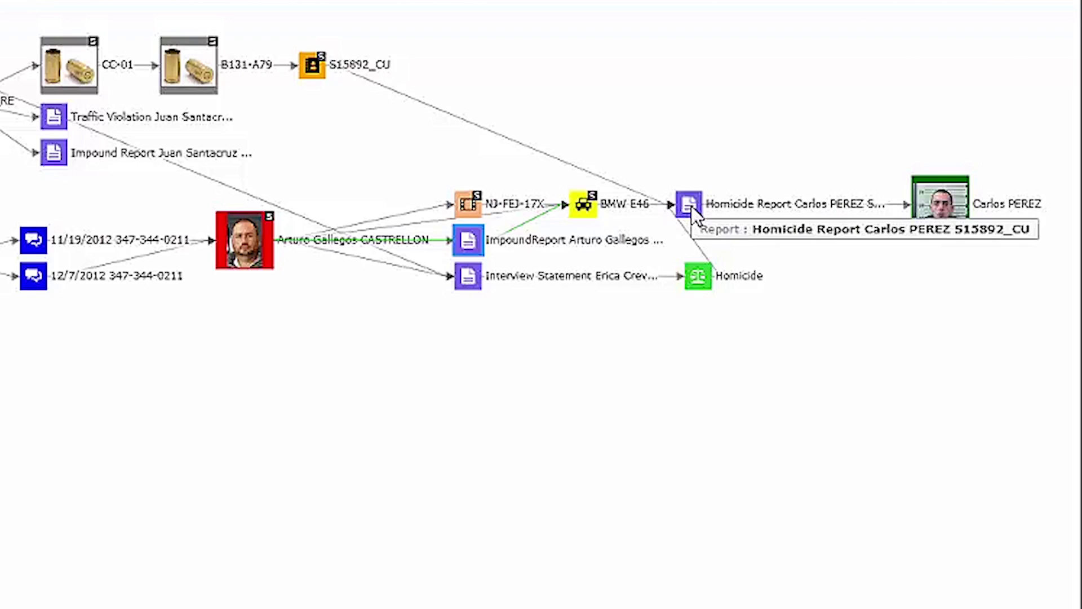
left_click(468, 206)
Copy plate NJ-FEJ-17X alone to a new graph
right_click(467, 201)
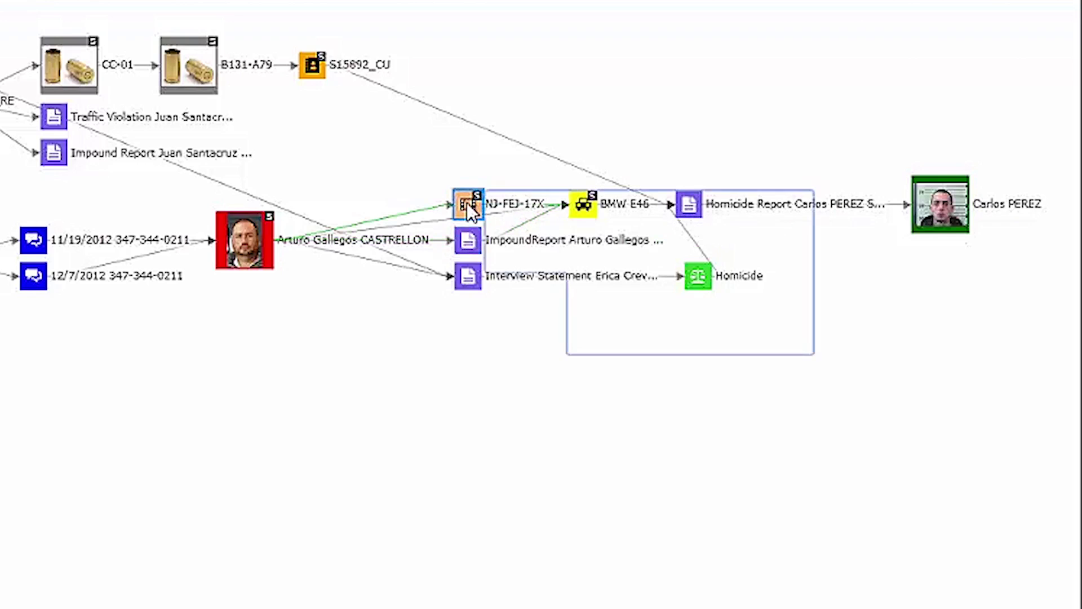
left_click(777, 312)
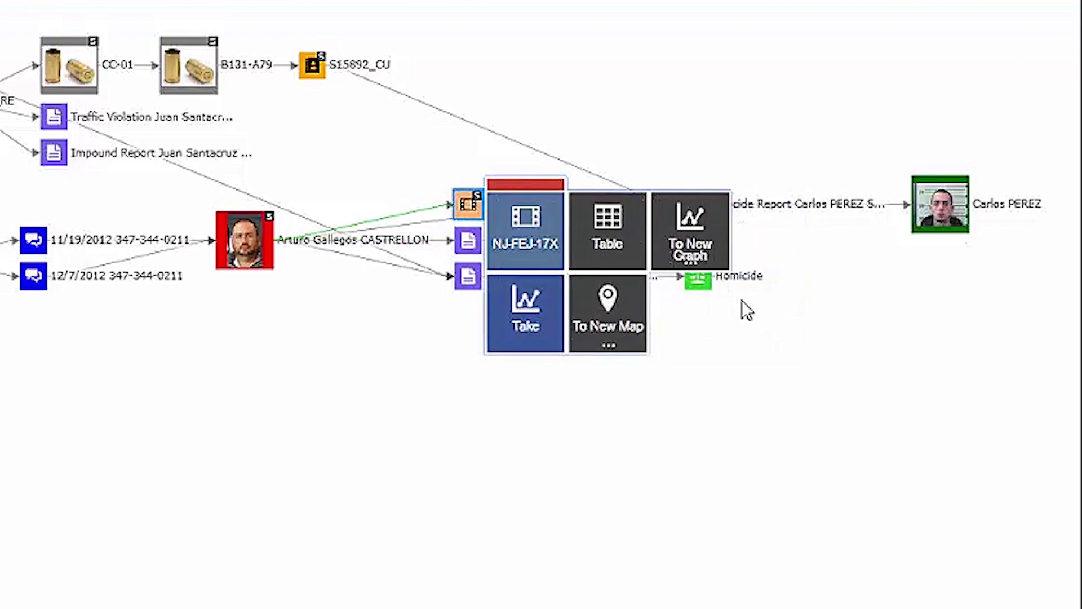
left_click(685, 235)
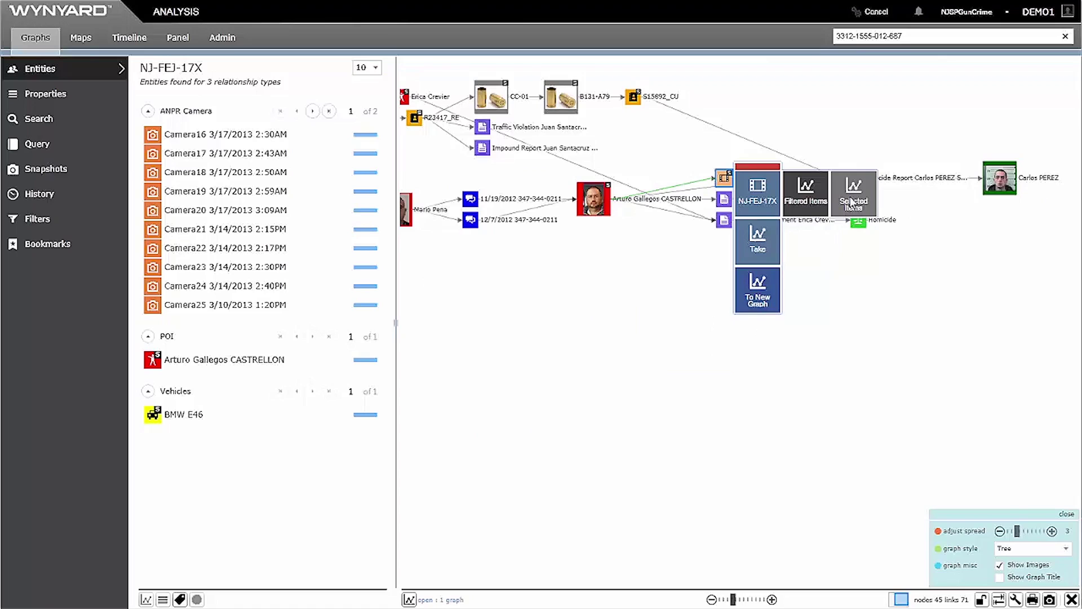
left_click(854, 202)
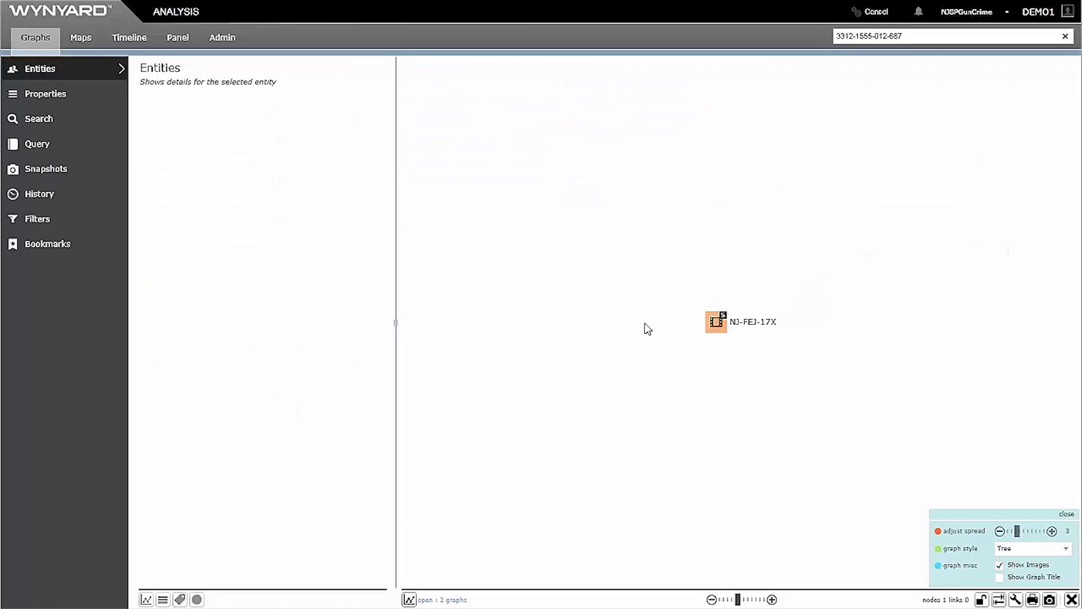
left_click(715, 324)
right_click(711, 331)
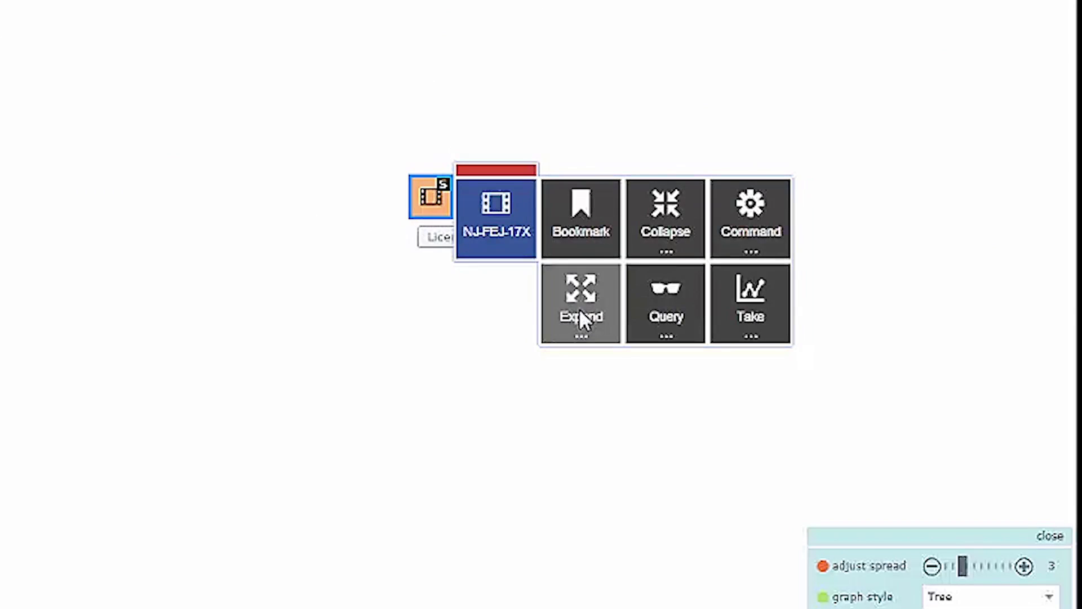
left_click(581, 316)
left_click(693, 216)
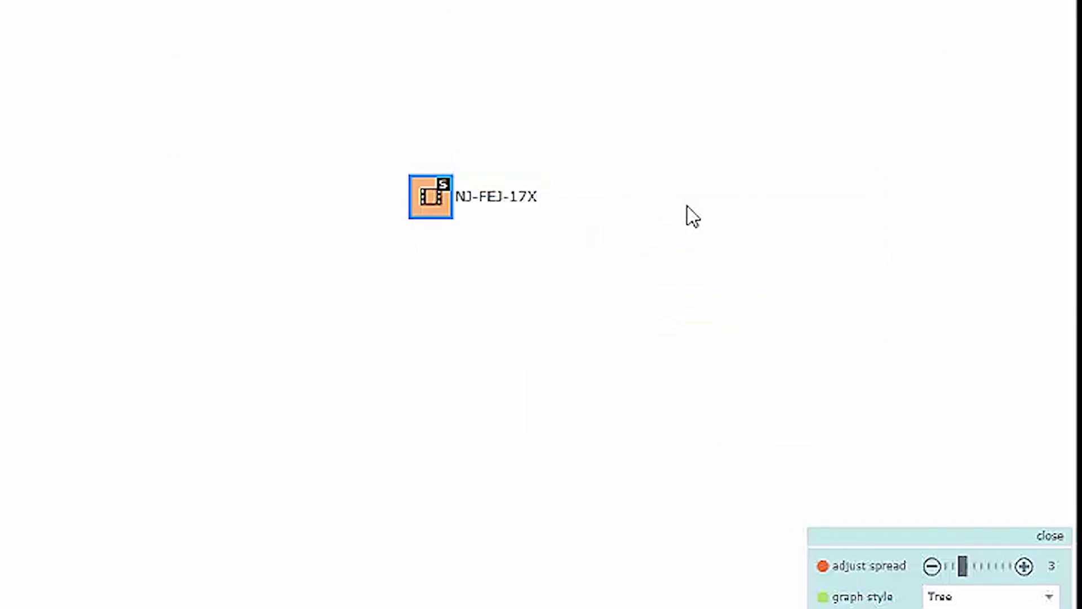
left_click(727, 343)
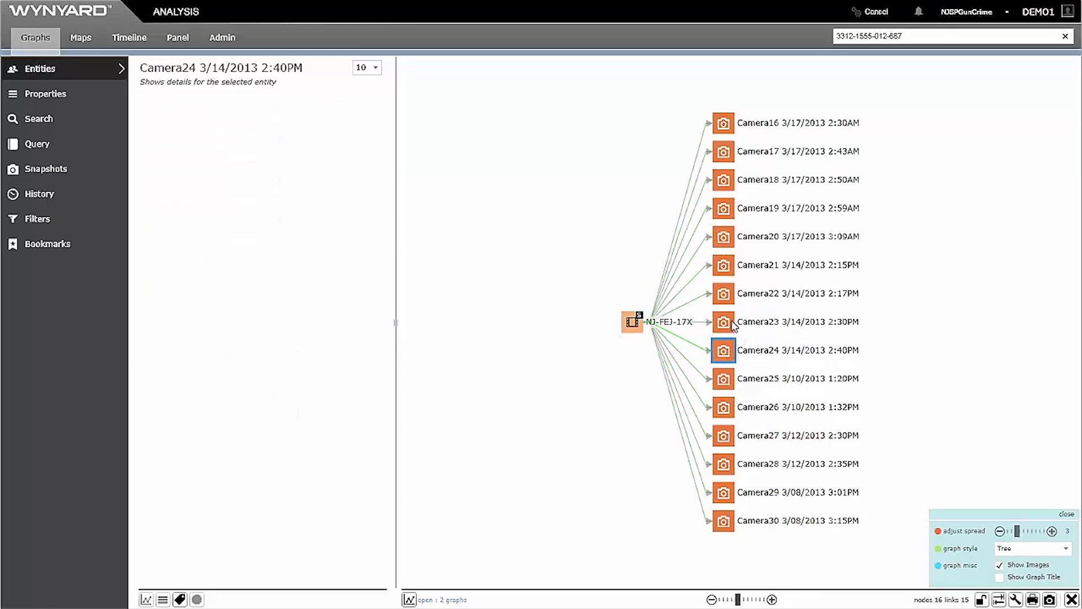
left_click(733, 322)
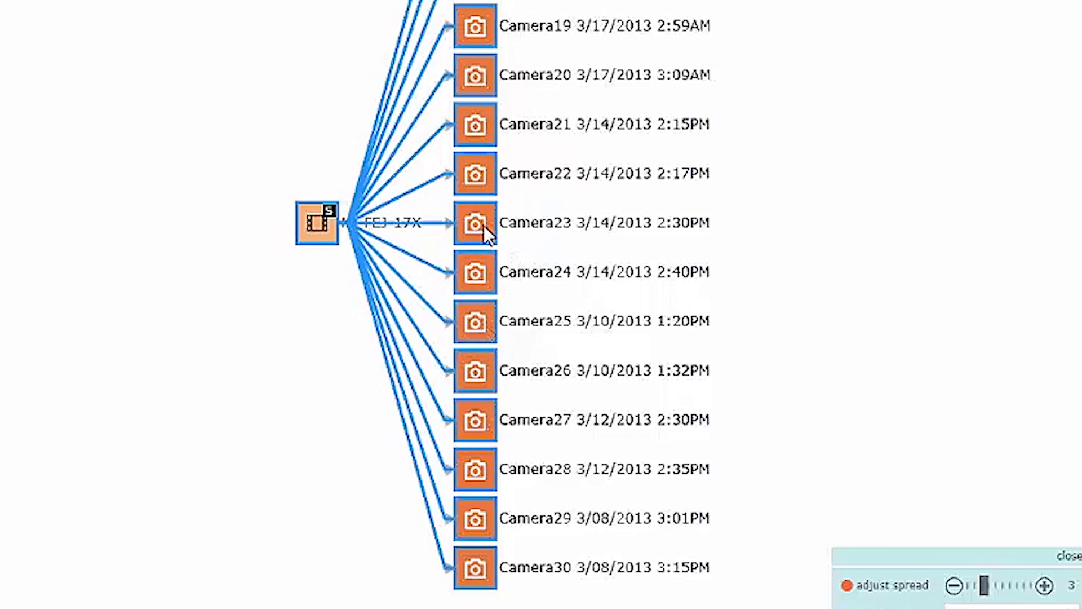
Plot the selected camera reads on a new map
left_click(484, 225)
left_click(782, 325)
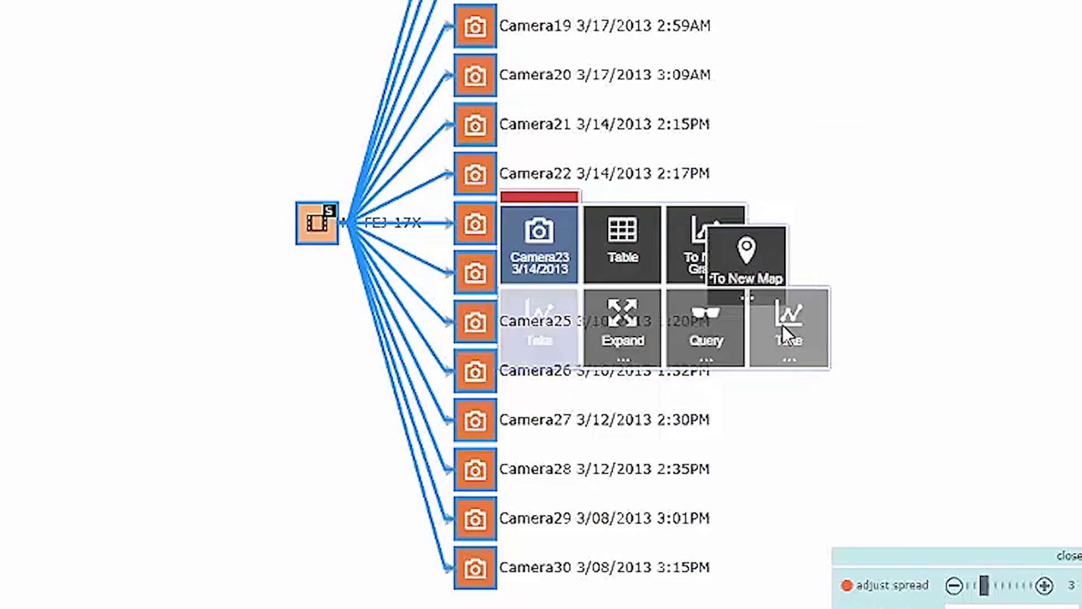
left_click(630, 326)
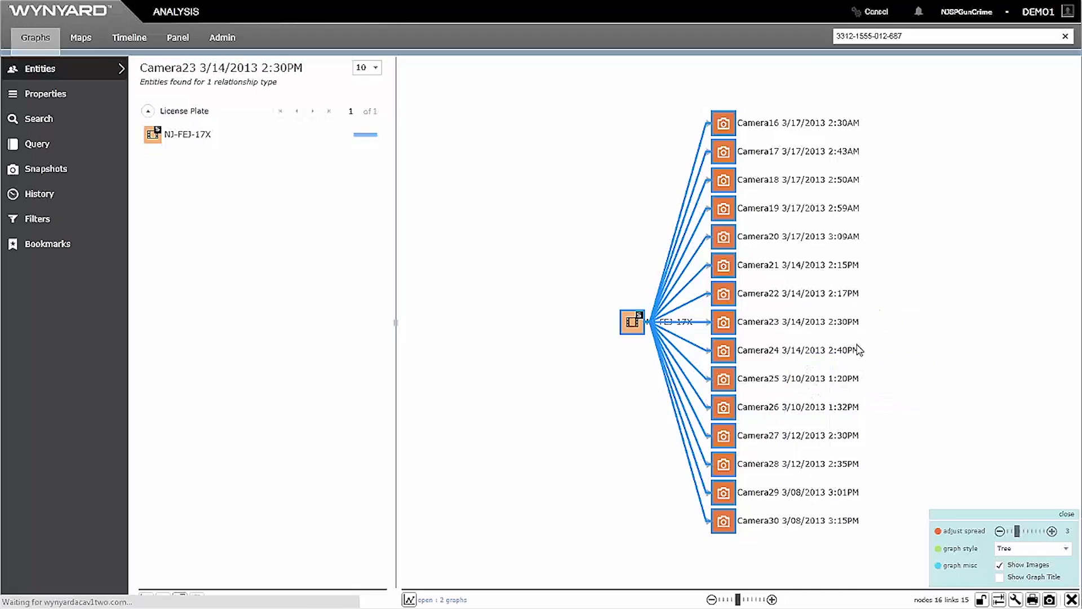
left_click(706, 257)
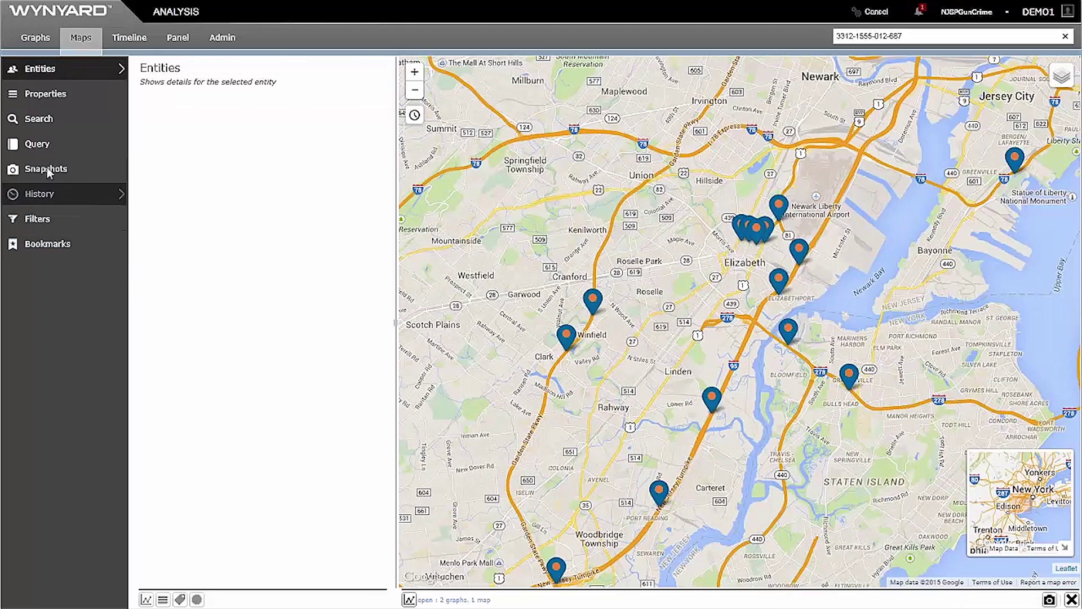
Time-filter the map to 3/16/2013 11:37 PM–3/18/2013 3:08 AM and frame the Elizabeth pins
left_click(54, 220)
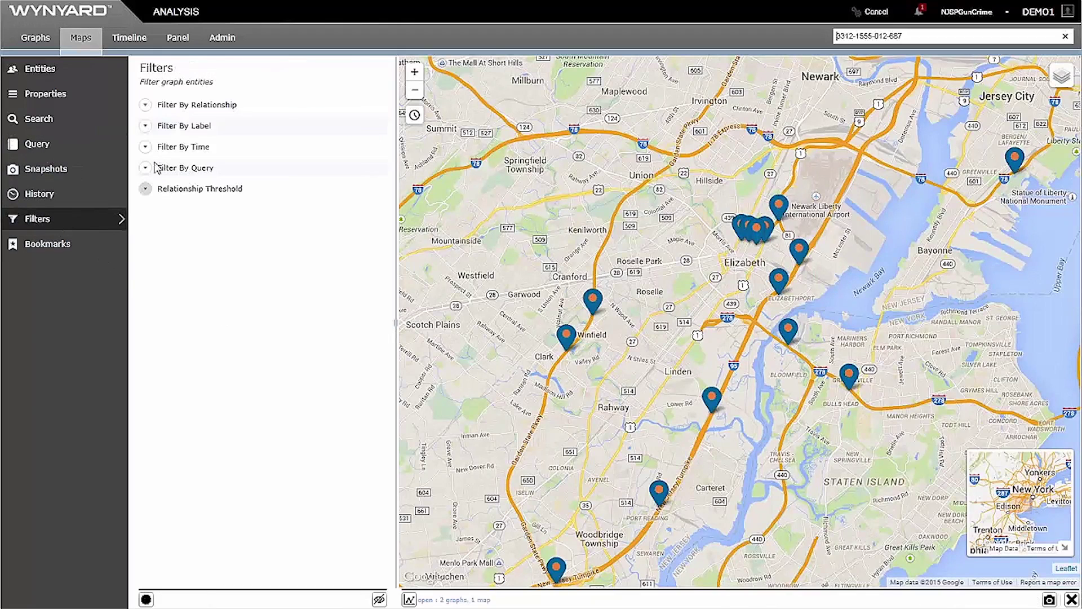
left_click(177, 149)
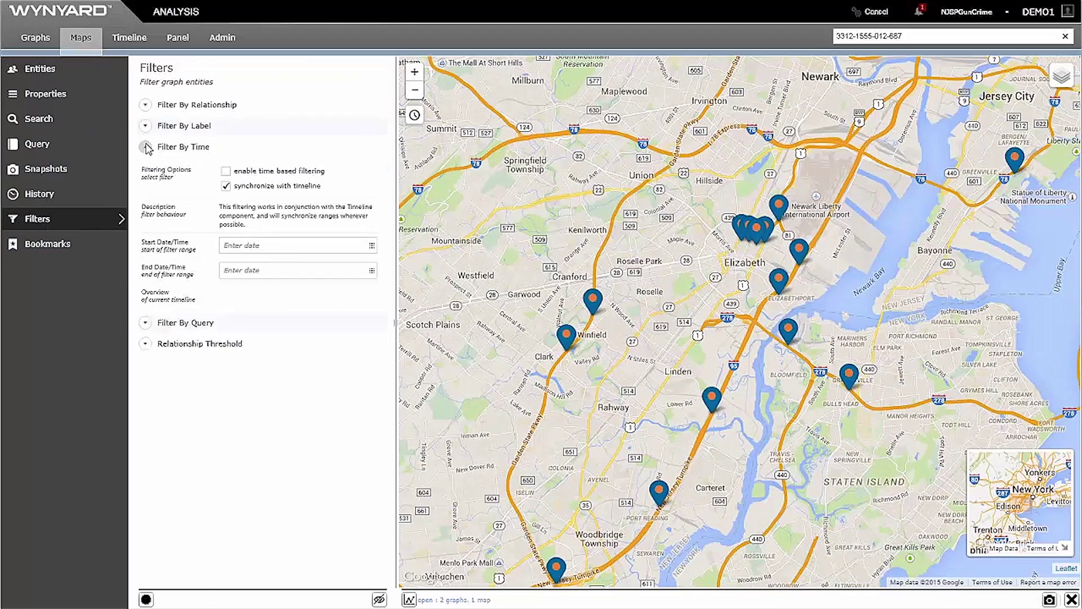
left_click(227, 171)
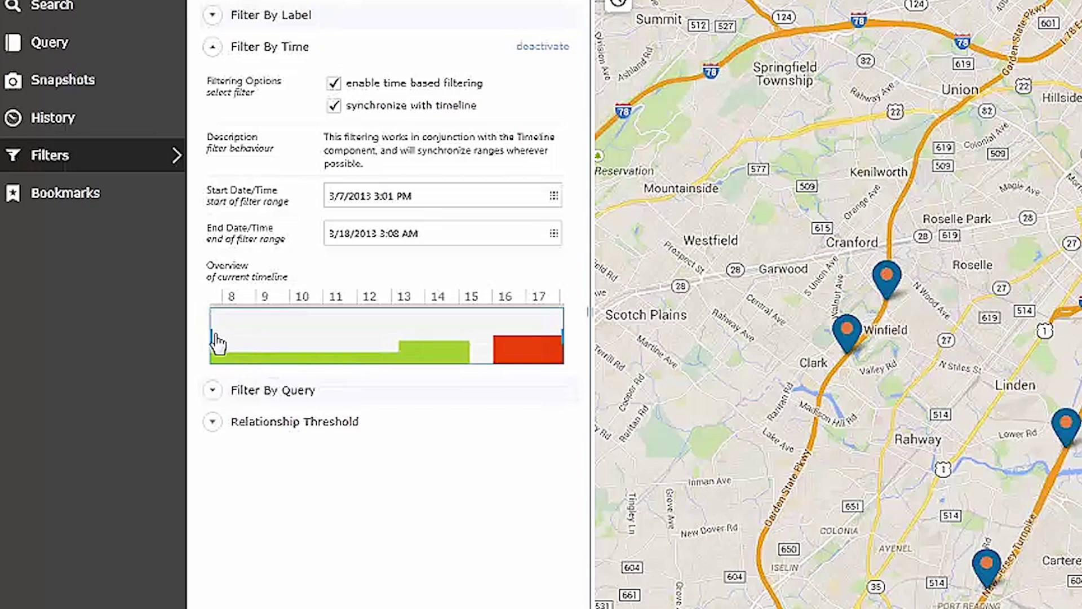
left_click_drag(210, 332, 528, 329)
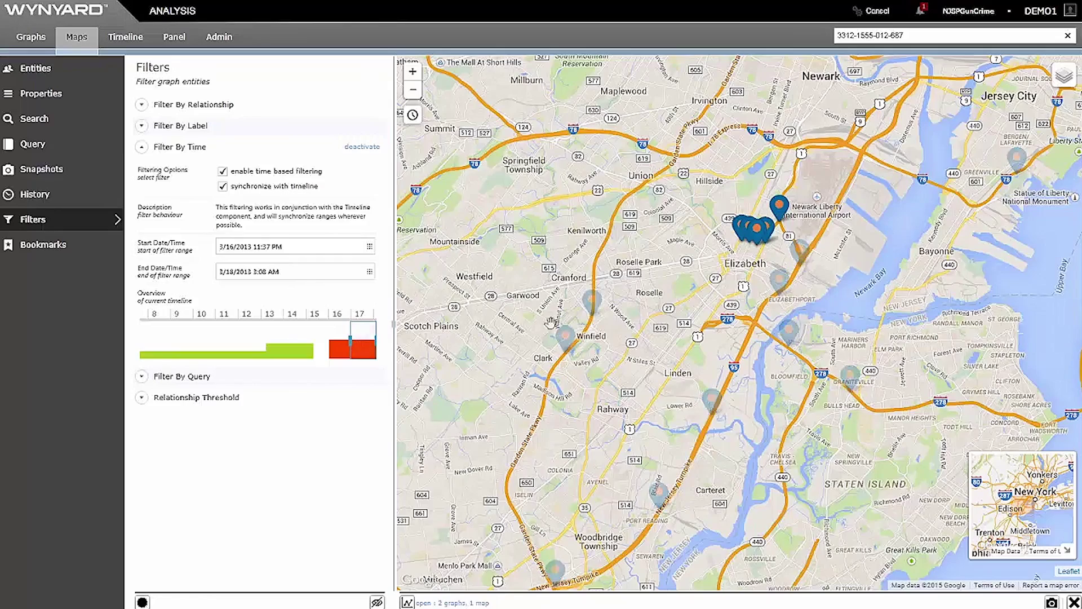
left_click_drag(719, 276, 661, 369)
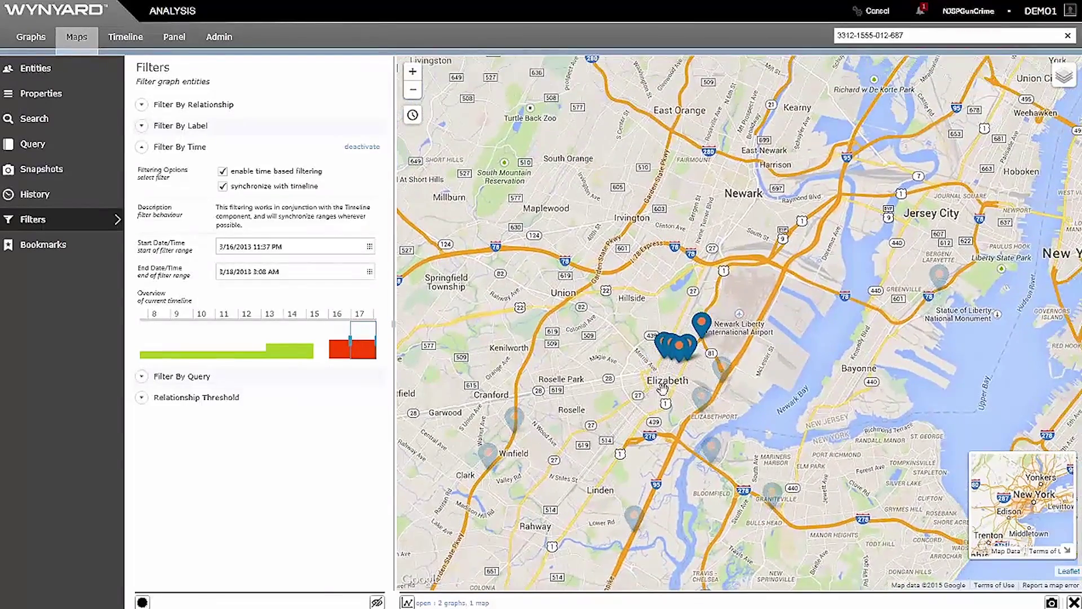
scroll(661, 370, "up", 2)
left_click_drag(648, 440, 857, 415)
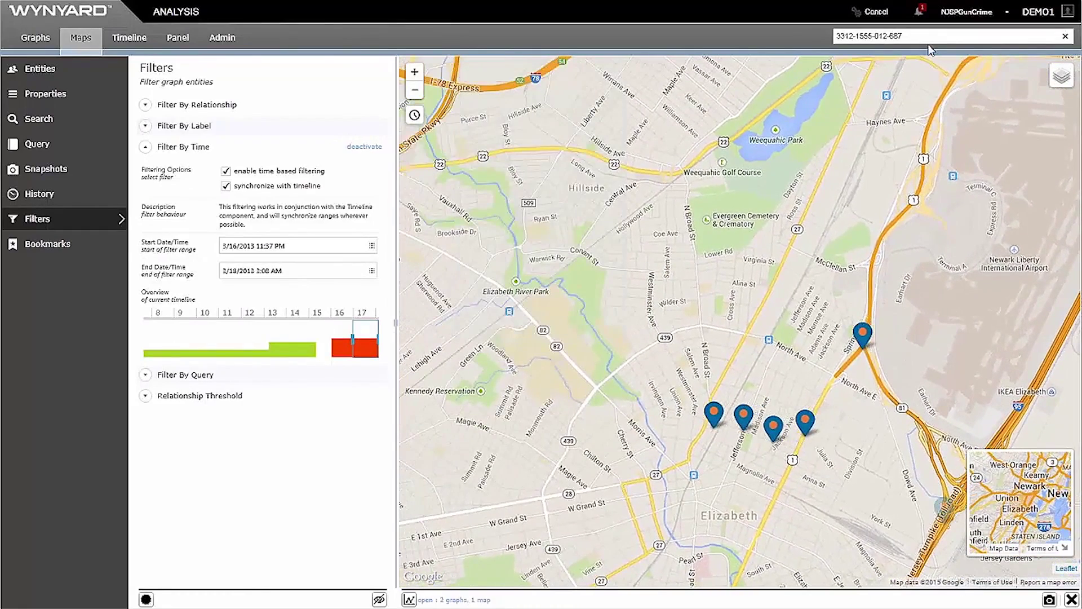
Centre the map on Coco Bongo Nightclub and frame the reader pins along Mary St
left_click_drag(923, 38, 738, 44)
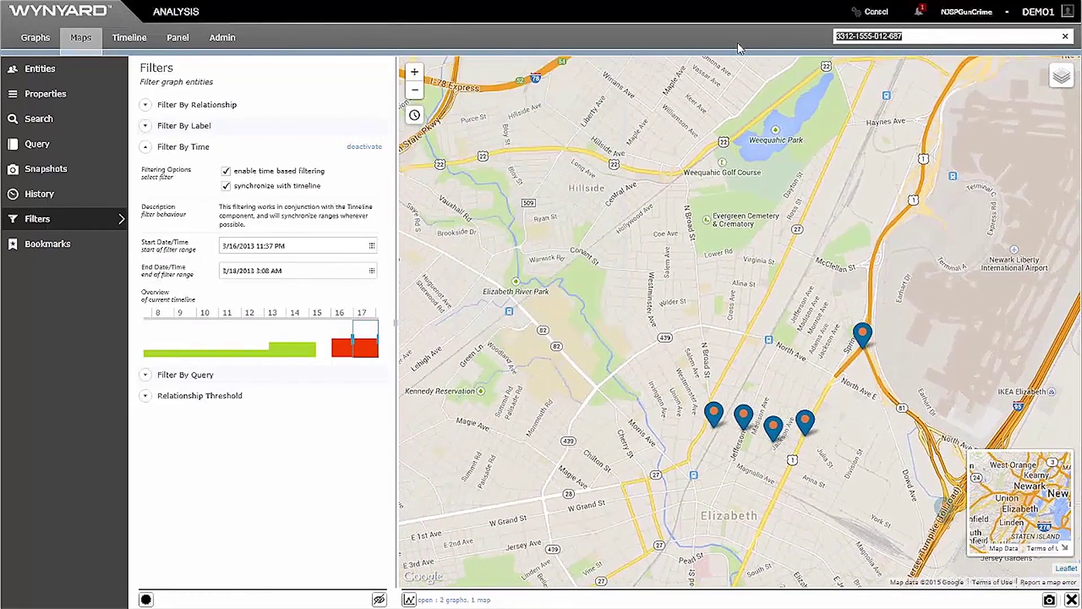
type("coco")
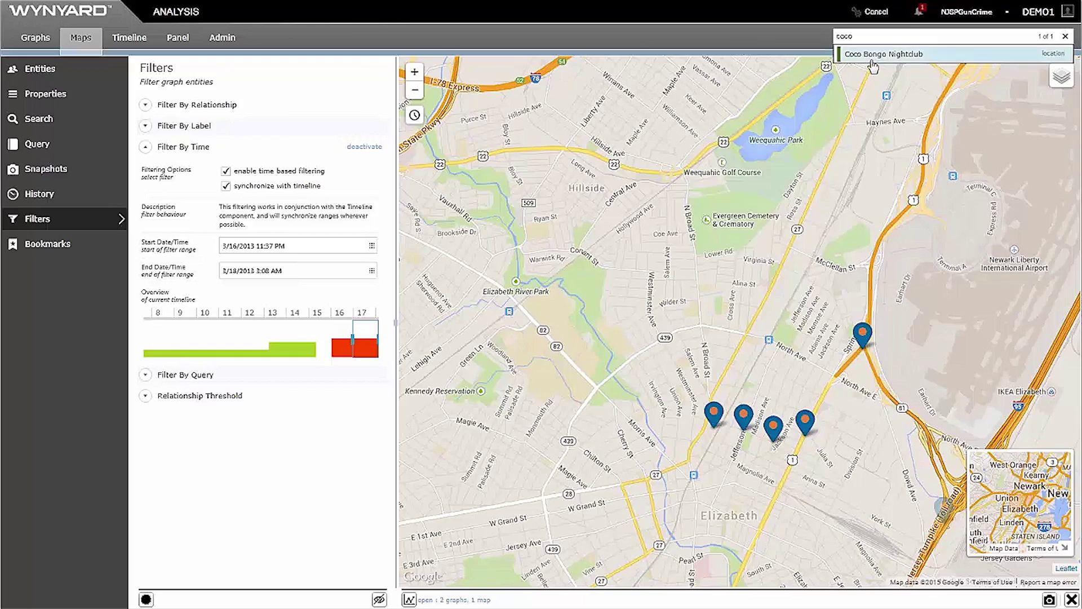
left_click(871, 54)
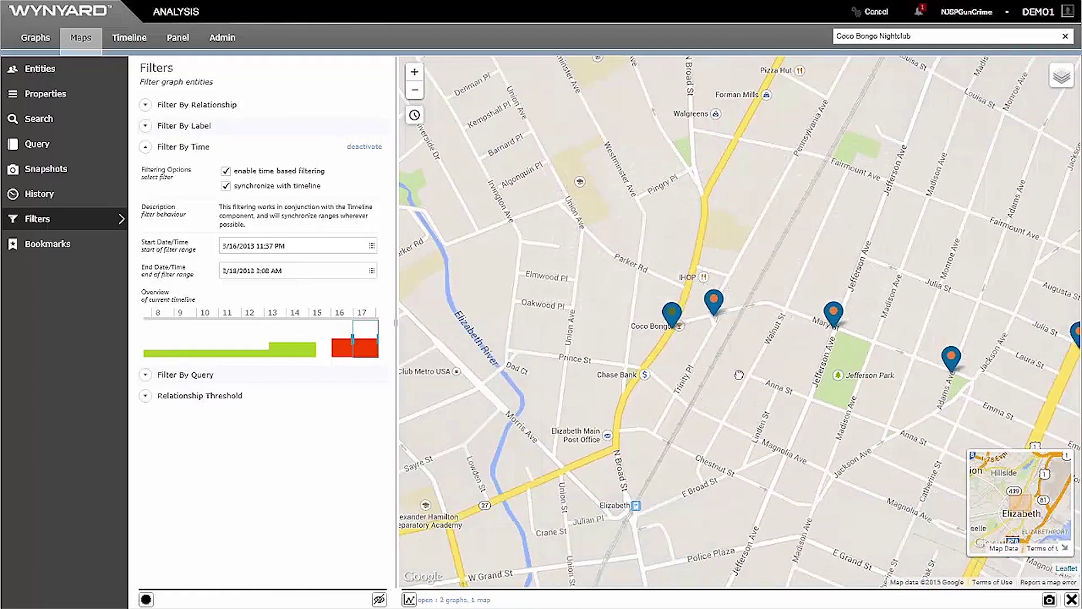
left_click_drag(703, 337, 589, 362)
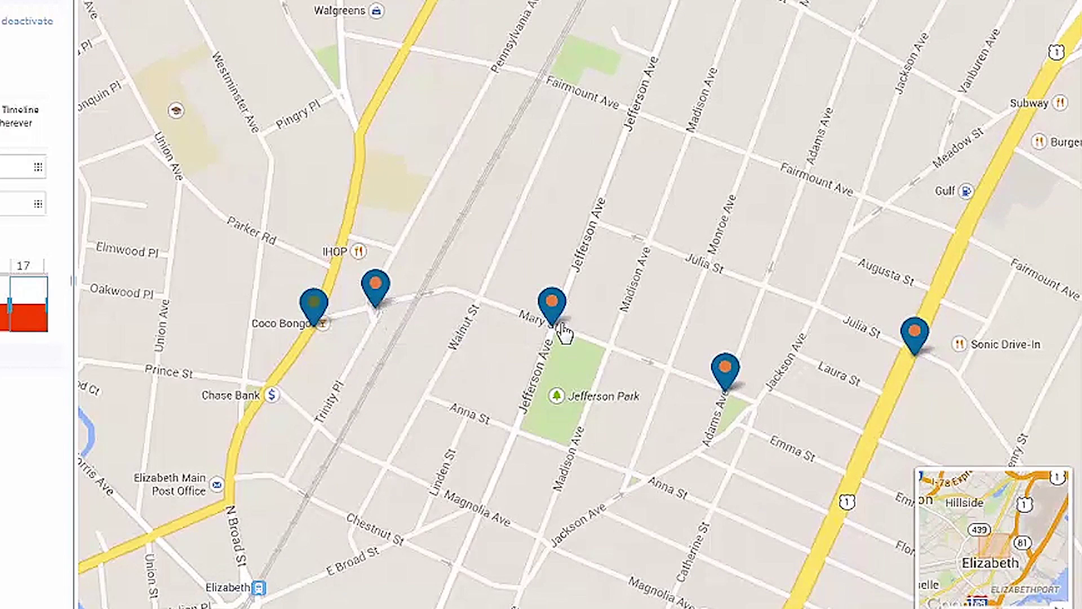
mouse_move(557, 323)
mouse_move(727, 372)
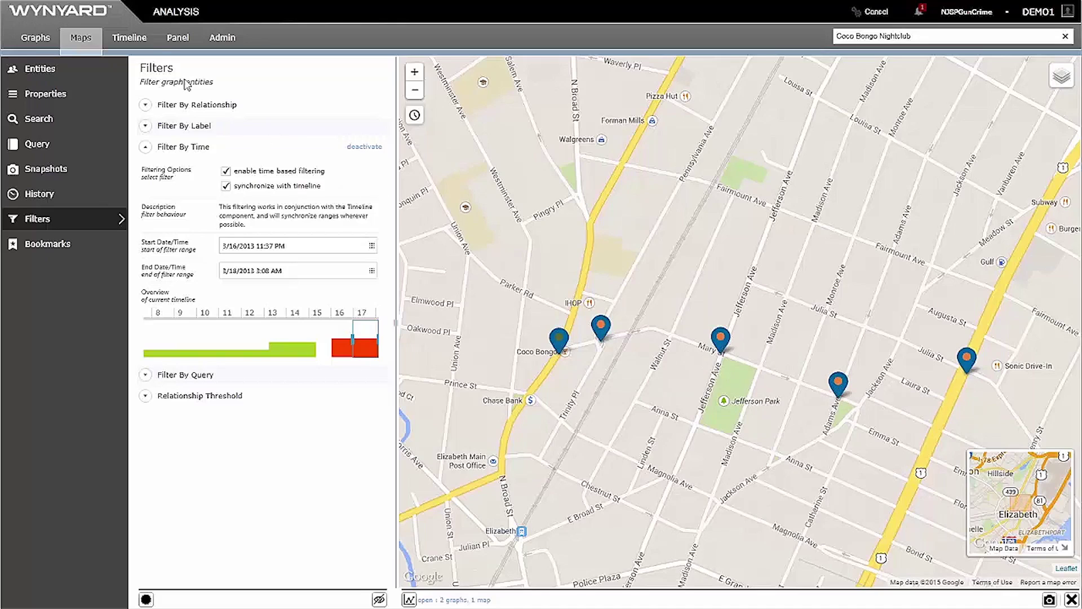
Show the plate reader hits on a timeline, clustered around 2–3 AM on March 17, 2013, then close the map
left_click(131, 40)
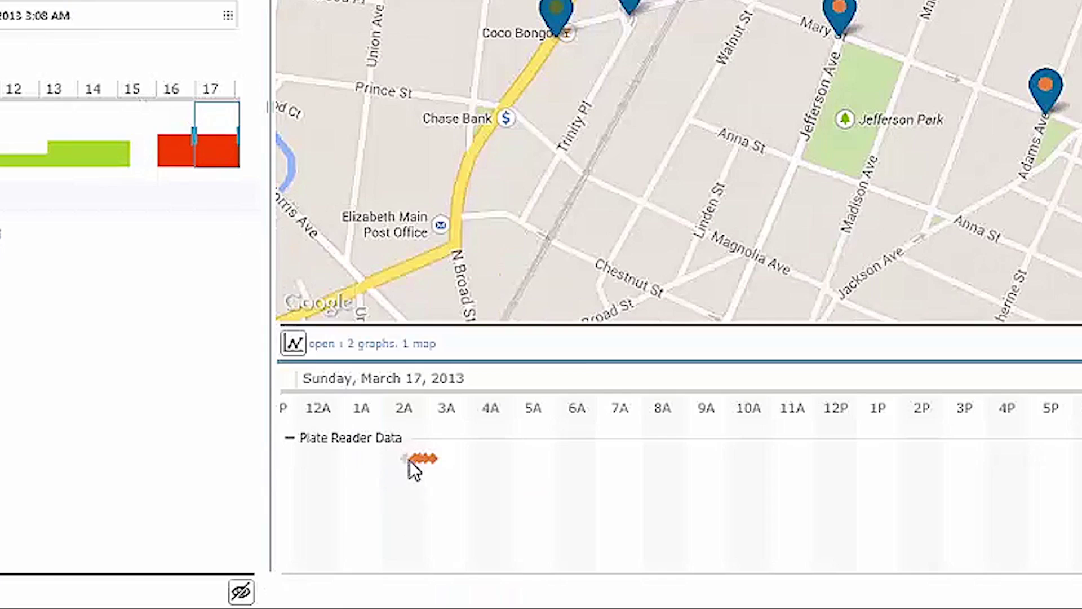
mouse_move(406, 458)
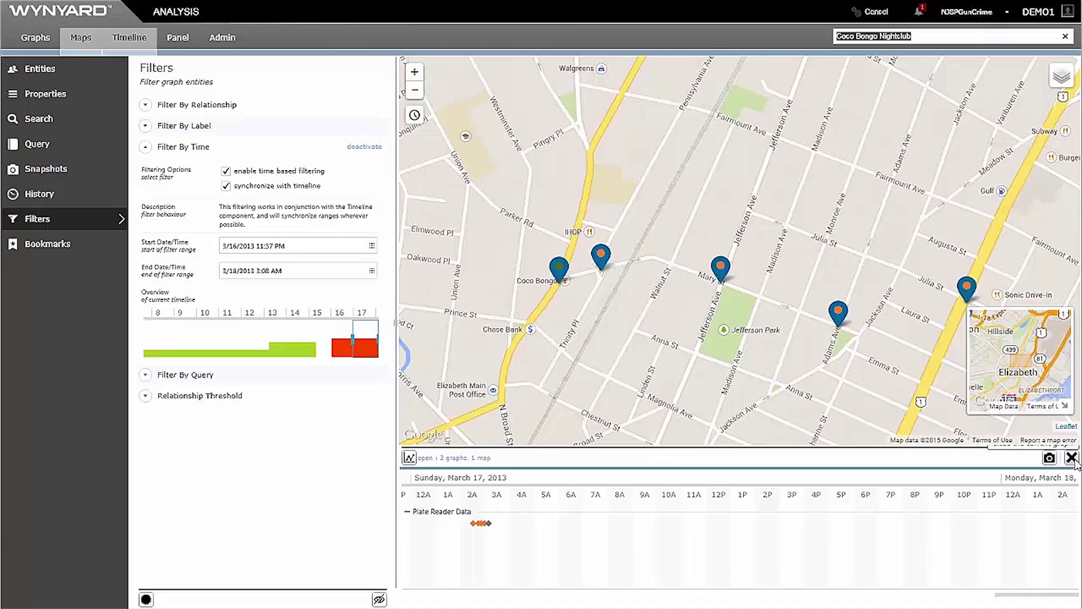
left_click(1077, 465)
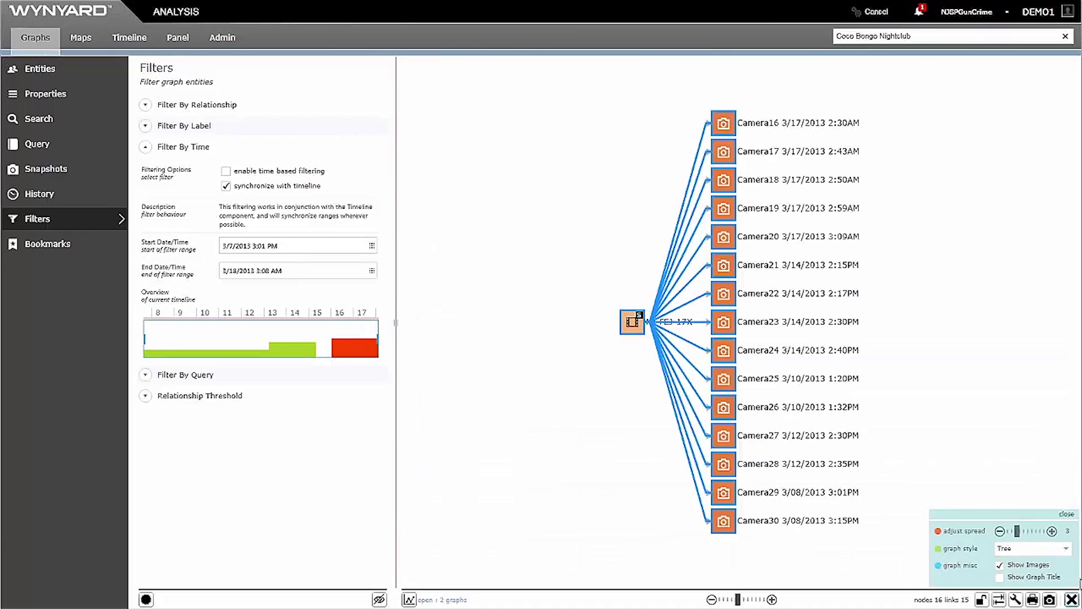
Close the camera reads graph to return to the original 45-node, 71-link investigation graph
left_click(1072, 600)
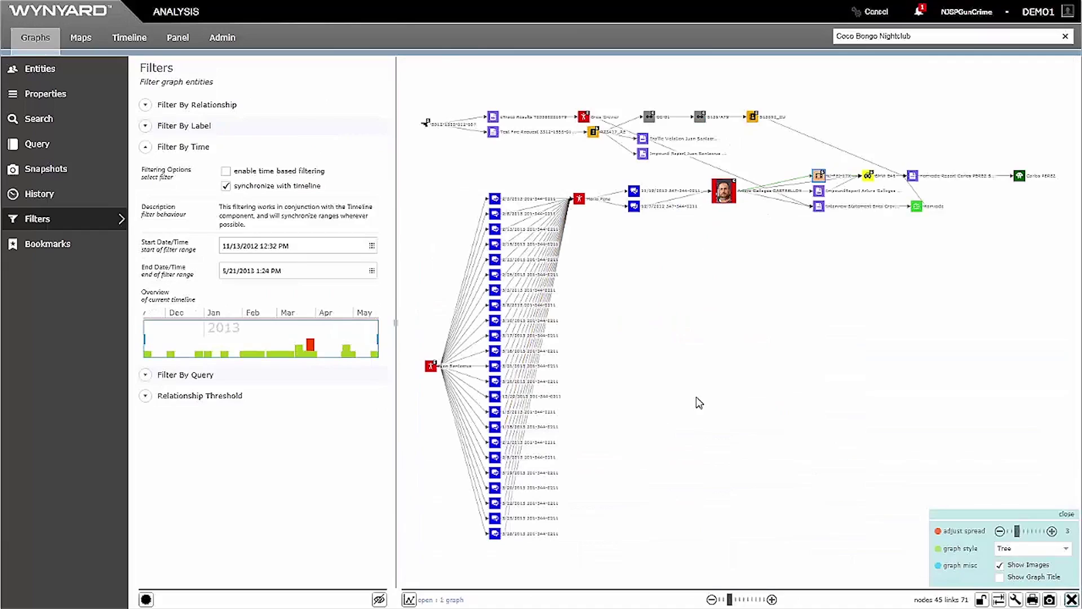